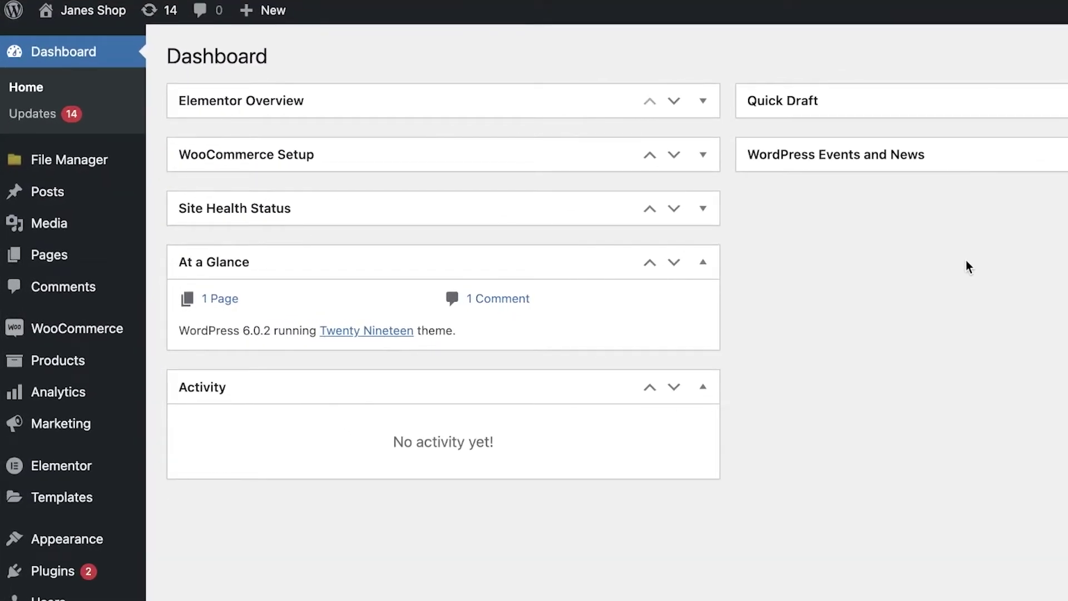
- Search the plugin directory for 'quiz and survey master'
{"action": "scroll", "coordinate": [967, 253], "scroll_direction": "down", "scroll_amount": 3}
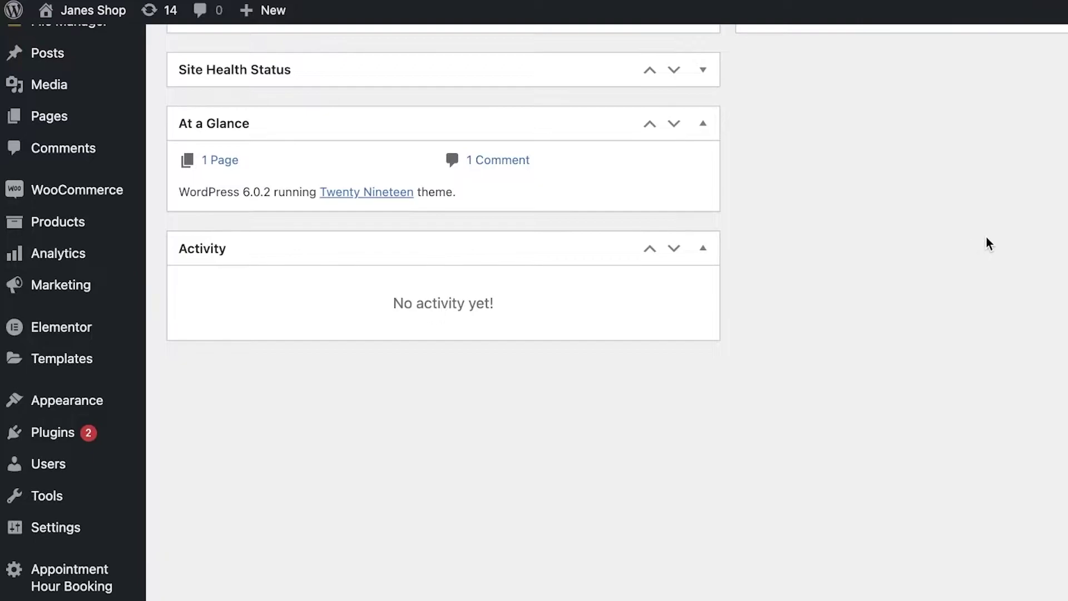
{"action": "scroll", "coordinate": [986, 239], "scroll_direction": "up", "scroll_amount": 3}
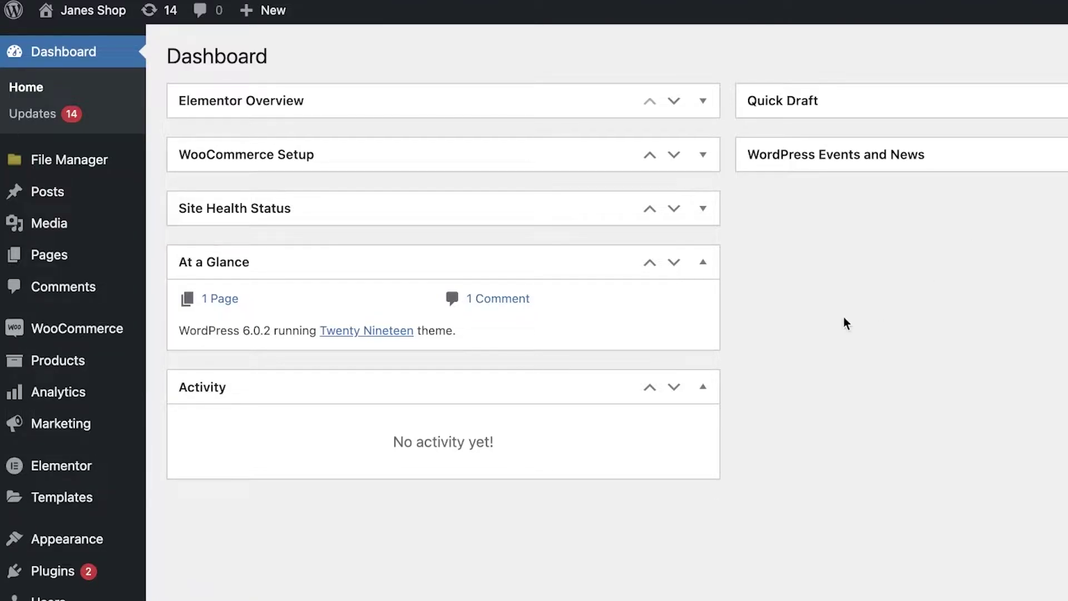
{"action": "mouse_move", "coordinate": [2, 334]}
{"action": "mouse_move", "coordinate": [38, 584]}
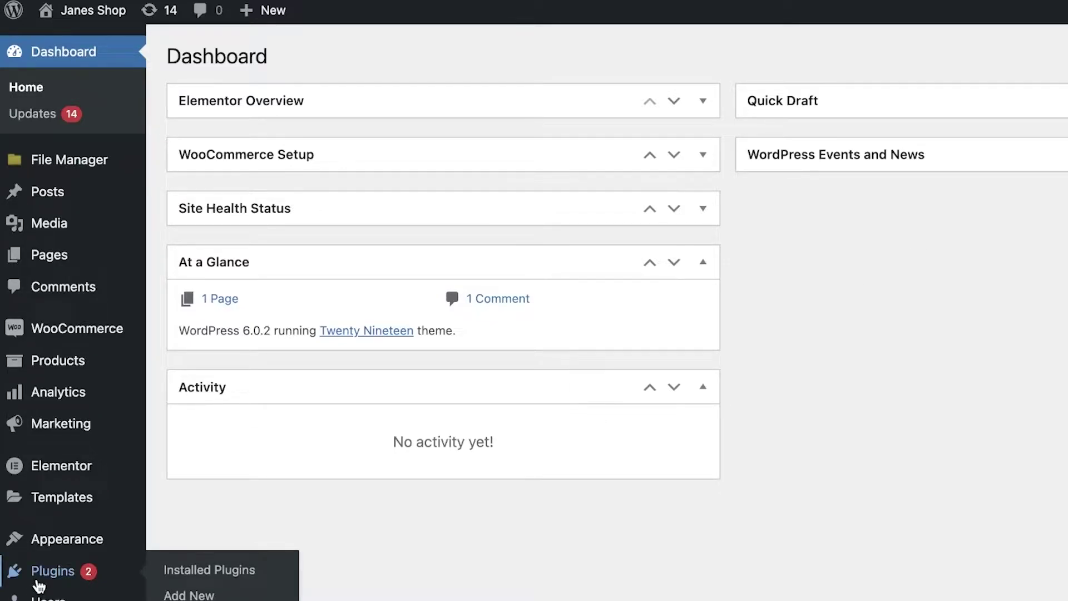
{"action": "left_click", "coordinate": [189, 595]}
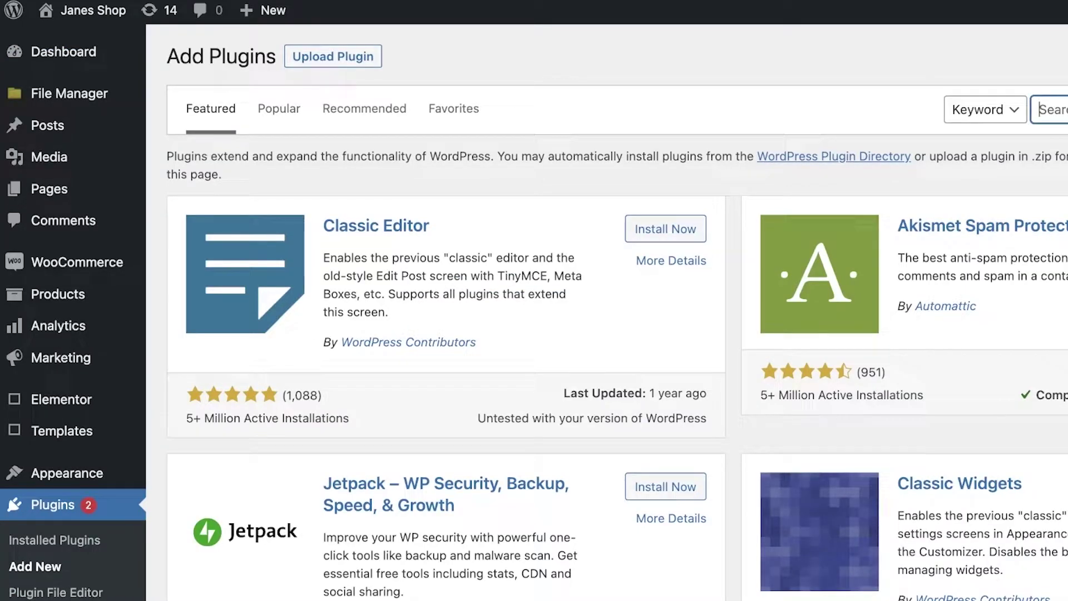
{"action": "type", "text": "quiz and survey master"}
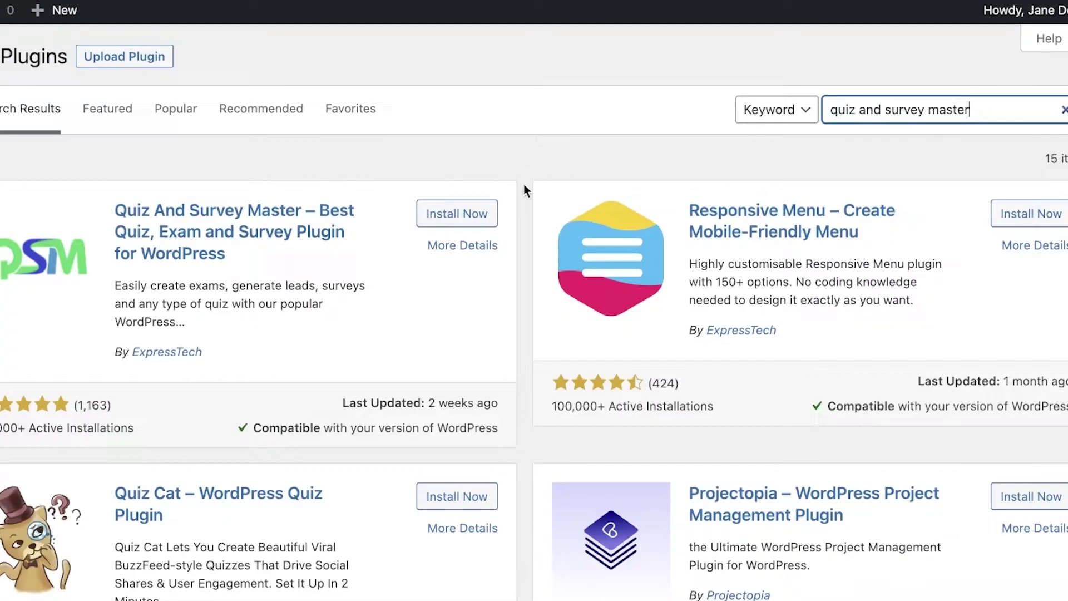
- Check the Quiz And Survey Master details and install the plugin
{"action": "left_click", "coordinate": [232, 229]}
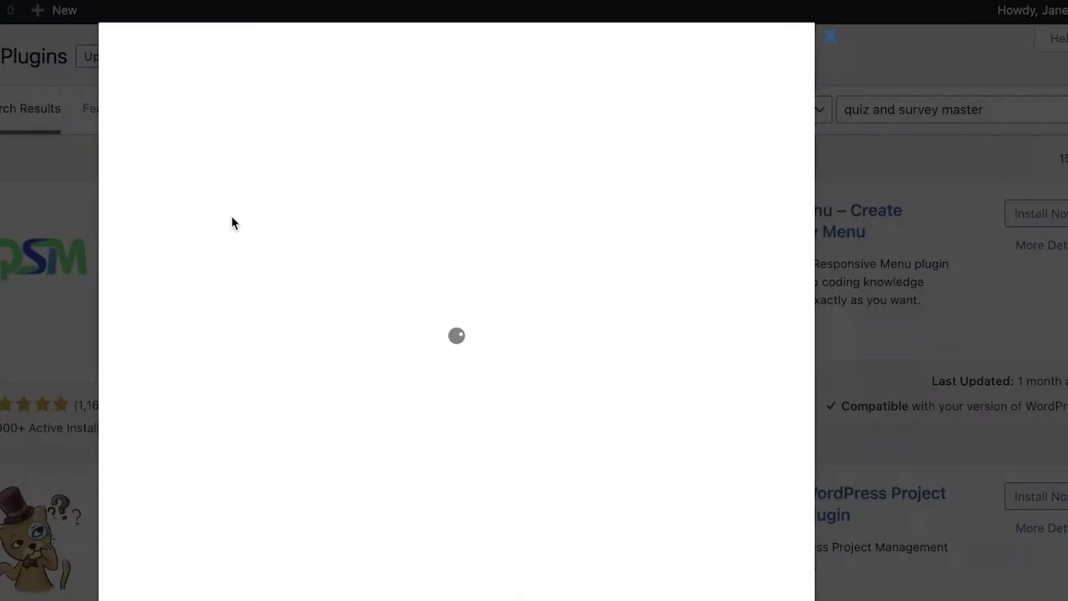
{"action": "left_click", "coordinate": [942, 168]}
{"action": "left_click", "coordinate": [482, 223]}
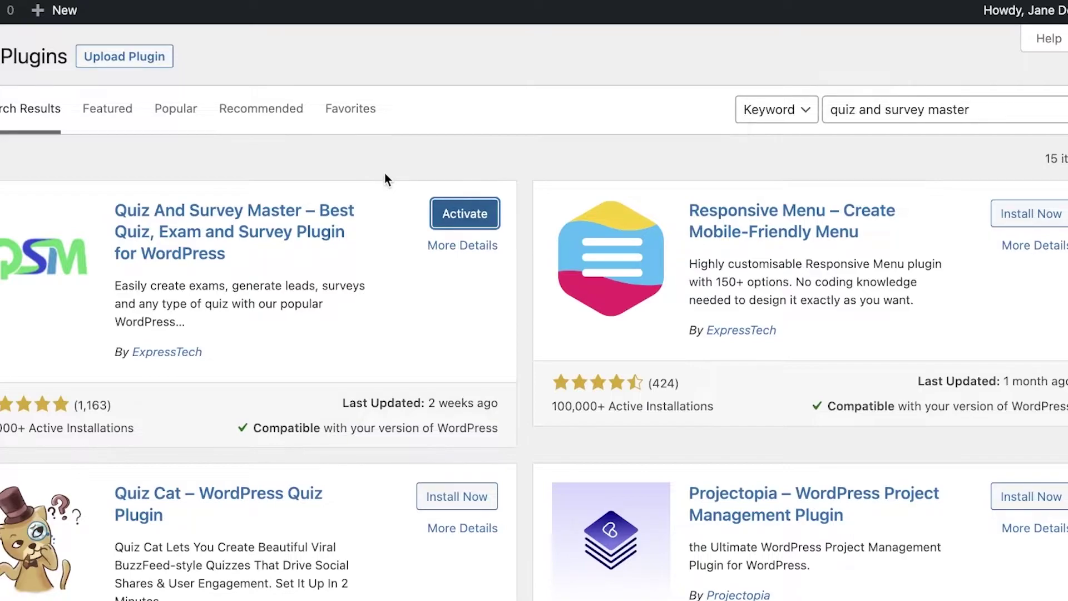
{"action": "scroll", "coordinate": [473, 156], "scroll_direction": "down", "scroll_amount": 3}
{"action": "scroll", "coordinate": [612, 127], "scroll_direction": "up", "scroll_amount": 3}
{"action": "left_click_drag", "start_coordinate": [890, 112], "coordinate": [994, 107]}
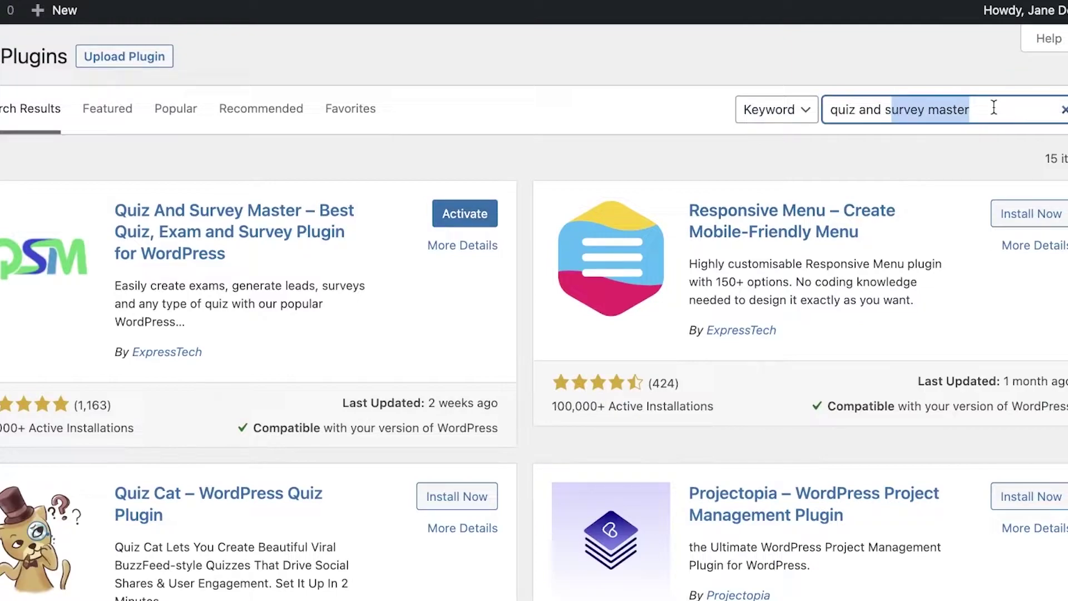
{"action": "triple_click", "coordinate": [909, 110]}
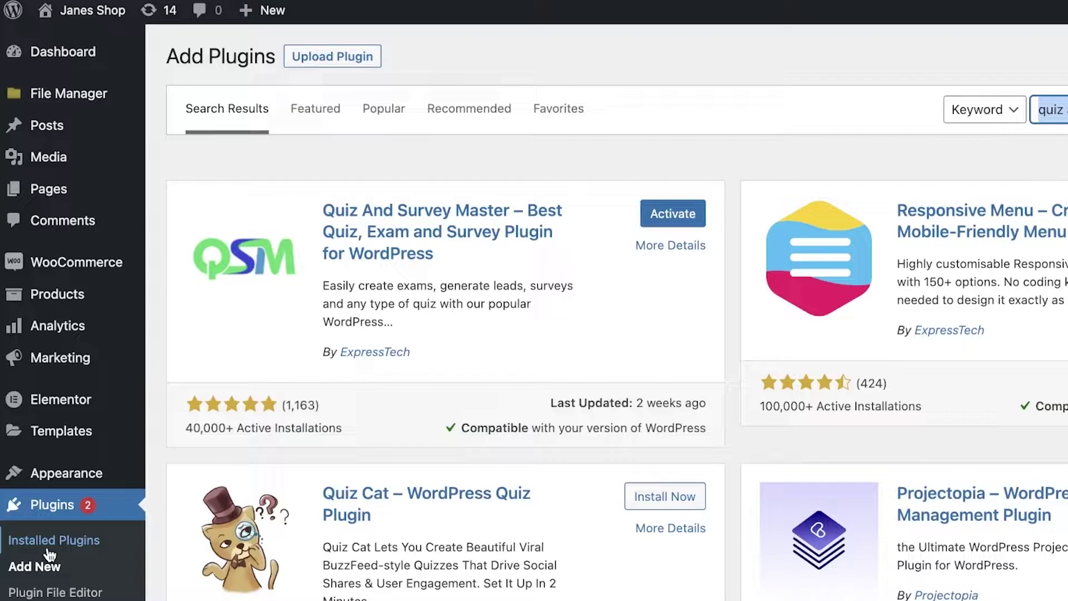
- Activate Quiz And Survey Master under Installed Plugins and go to its QSM Dashboard
{"action": "left_click", "coordinate": [49, 550]}
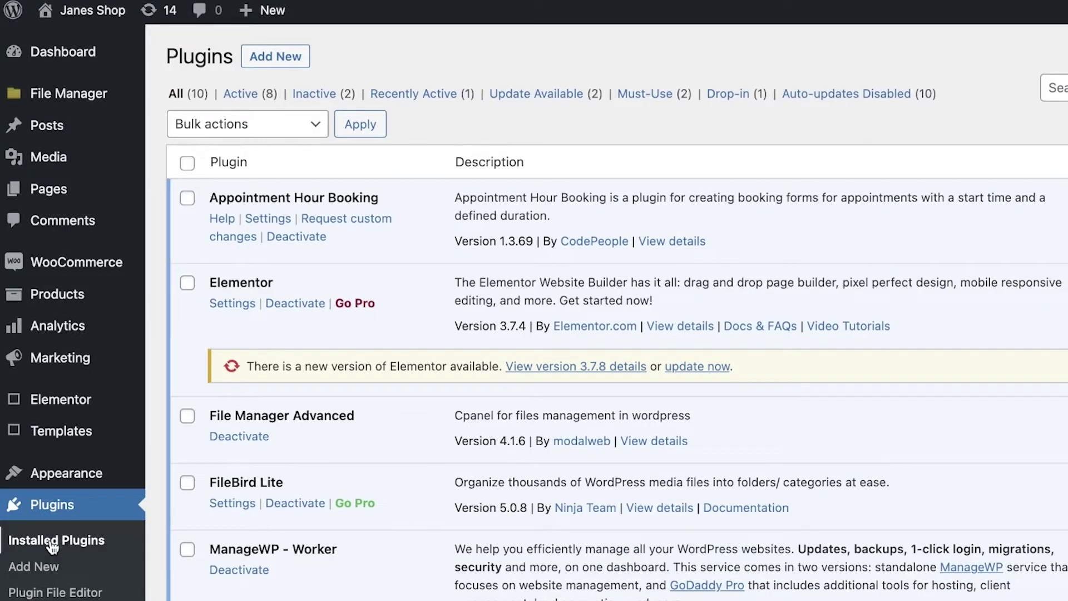
{"action": "scroll", "coordinate": [329, 392], "scroll_direction": "down", "scroll_amount": 5}
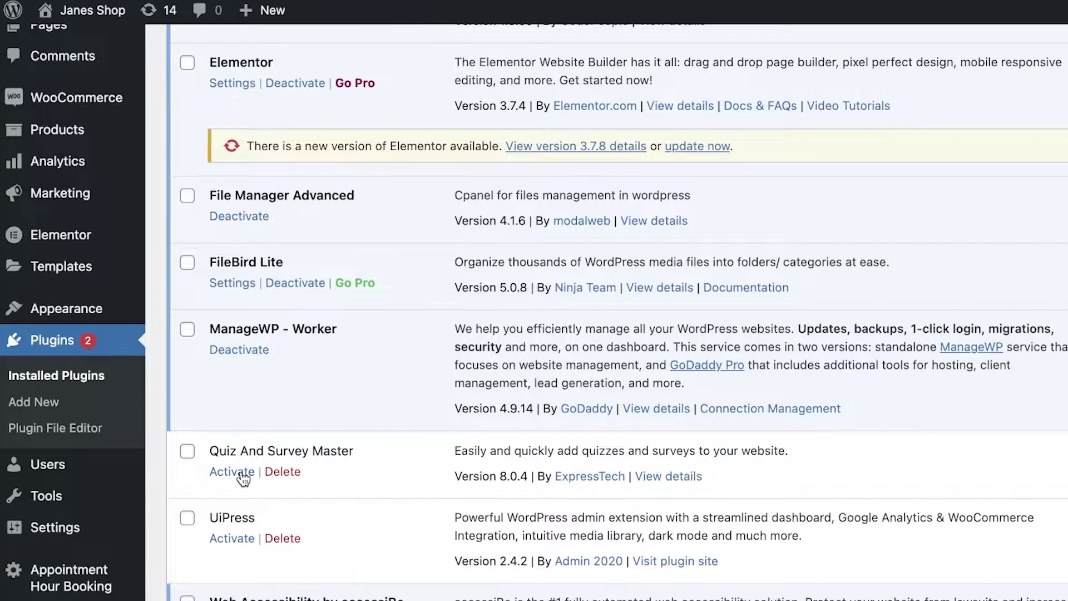
{"action": "left_click", "coordinate": [241, 477]}
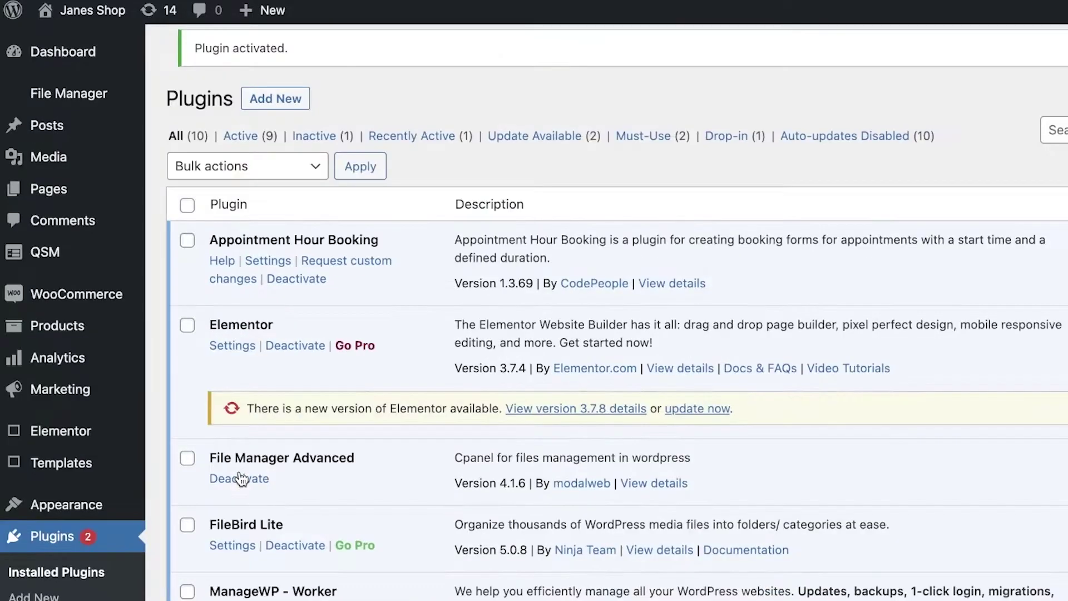
{"action": "scroll", "coordinate": [241, 478], "scroll_direction": "down", "scroll_amount": 8}
{"action": "scroll", "coordinate": [243, 485], "scroll_direction": "up", "scroll_amount": 7}
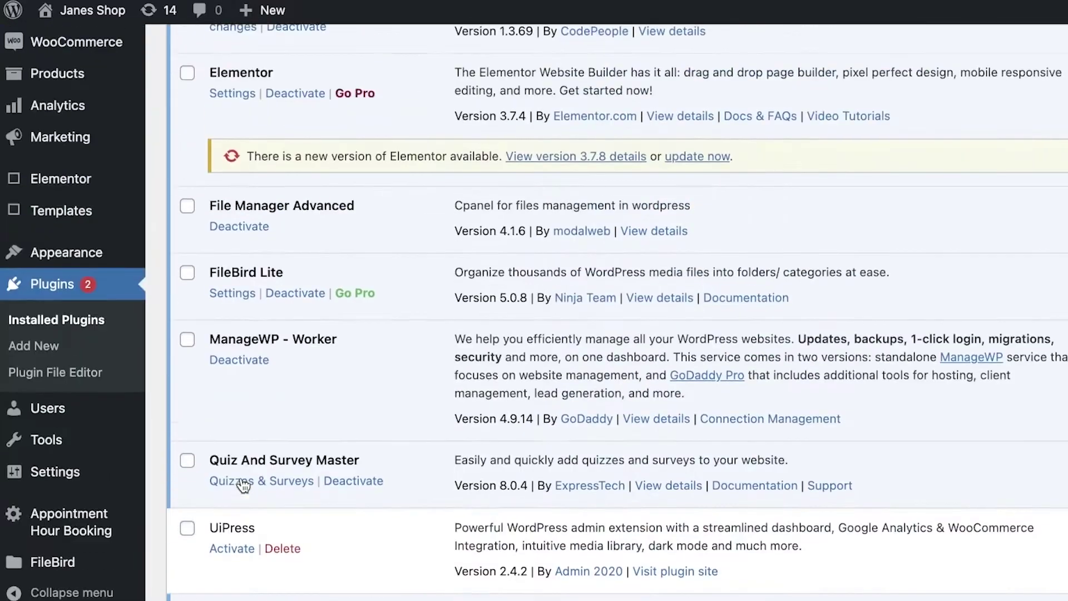
{"action": "scroll", "coordinate": [242, 478], "scroll_direction": "down", "scroll_amount": 4}
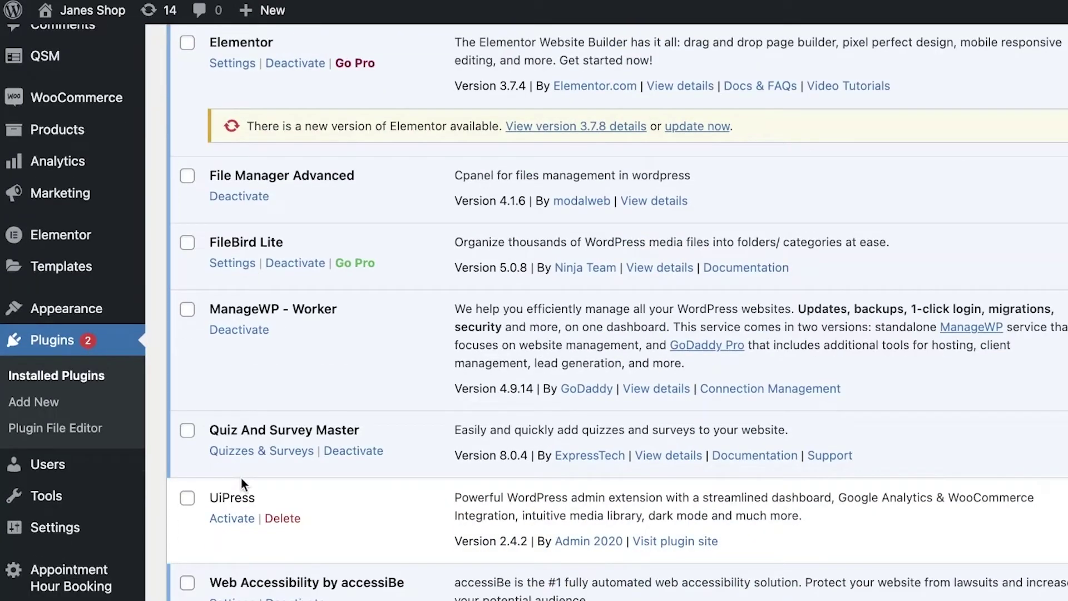
{"action": "scroll", "coordinate": [241, 479], "scroll_direction": "up", "scroll_amount": 3}
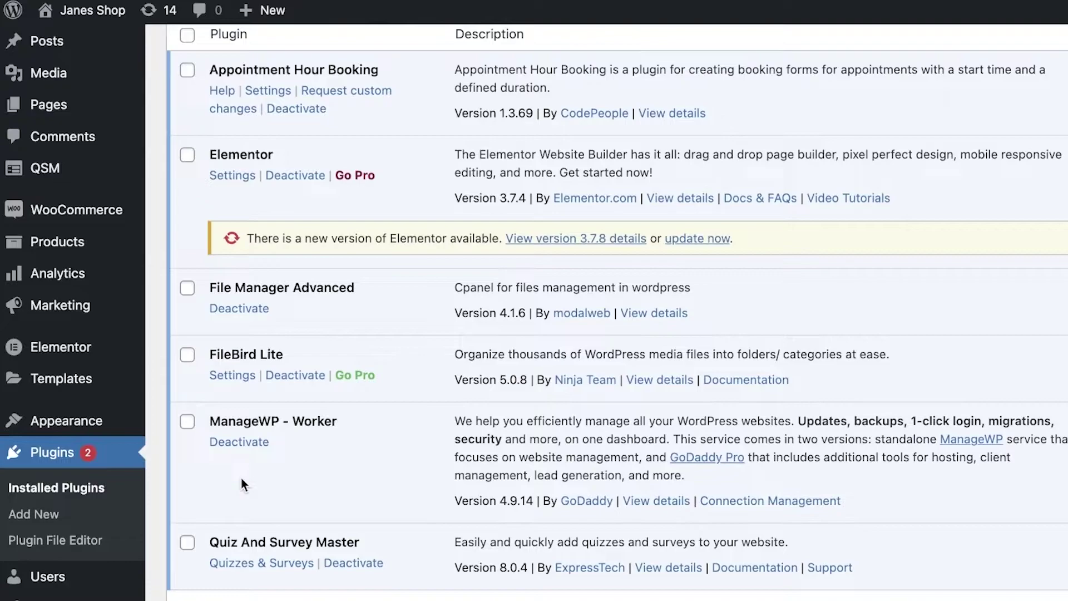
{"action": "left_click", "coordinate": [260, 564]}
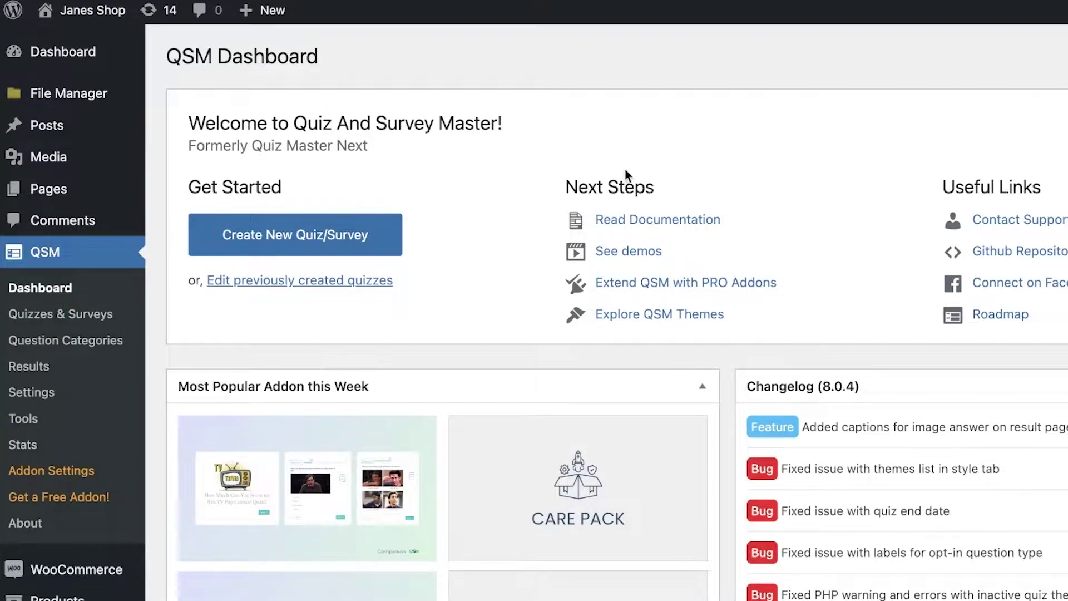
- In Quiz Default Options, try Simple Form as the default quiz type, then revert to Quiz
{"action": "scroll", "coordinate": [627, 172], "scroll_direction": "down", "scroll_amount": 10}
{"action": "scroll", "coordinate": [656, 298], "scroll_direction": "up", "scroll_amount": 8}
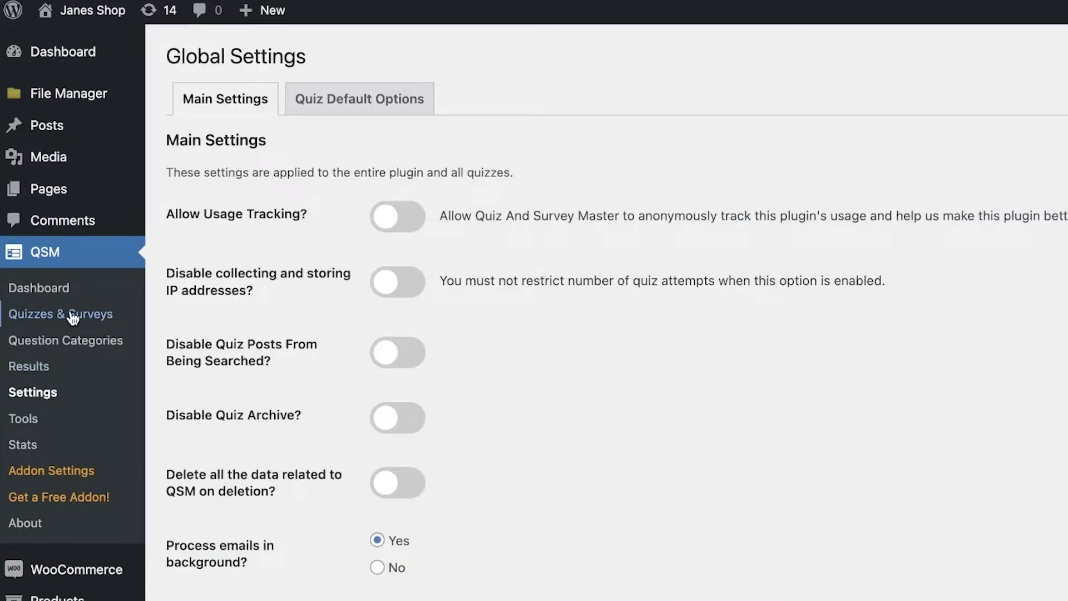
{"action": "left_click", "coordinate": [421, 103]}
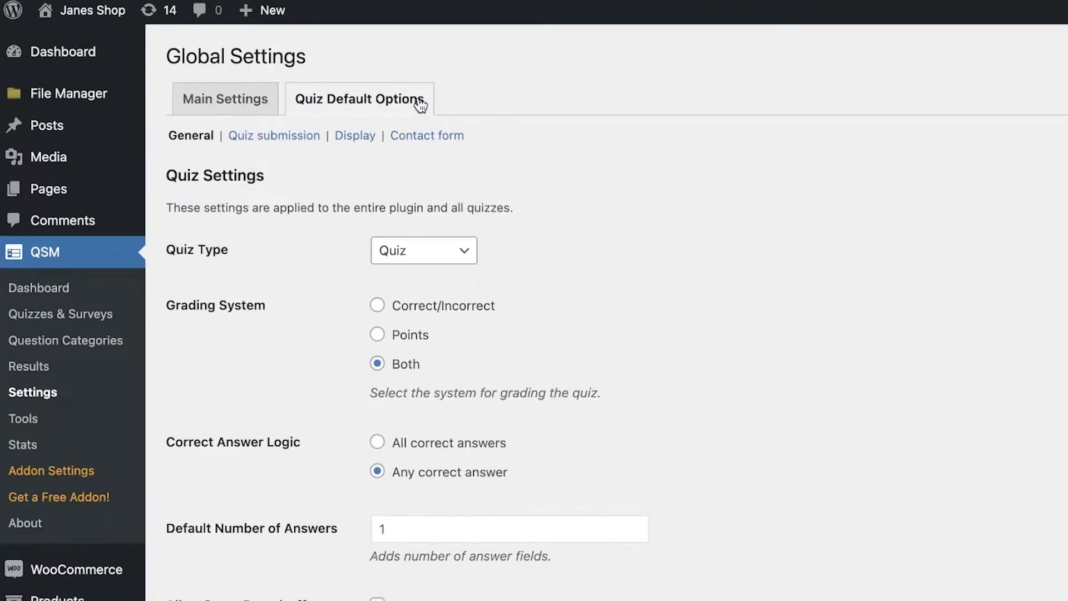
{"action": "left_click", "coordinate": [434, 260]}
{"action": "left_click", "coordinate": [434, 293]}
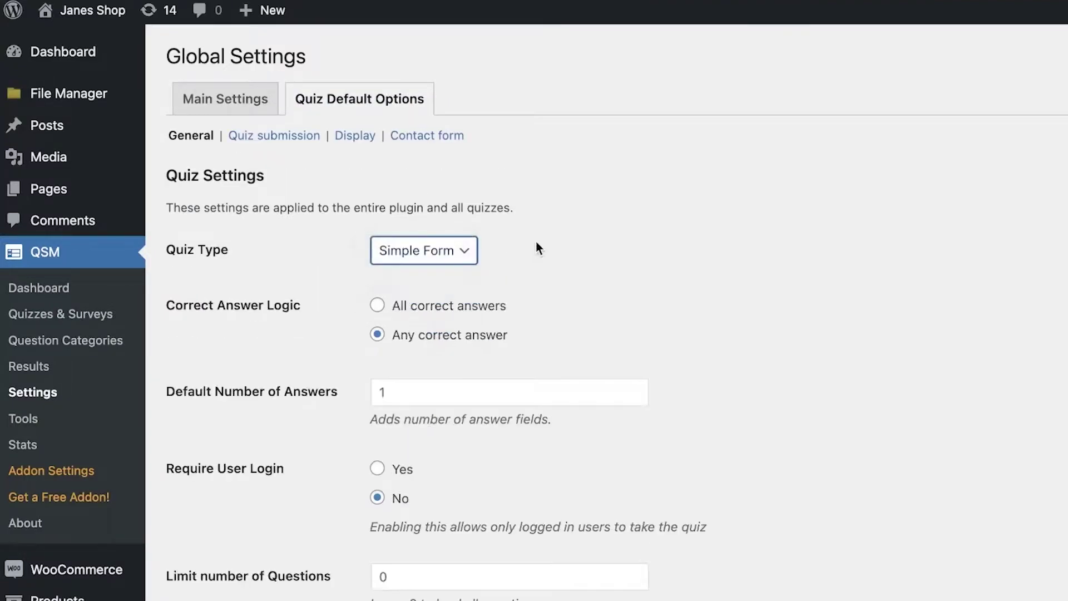
{"action": "left_click", "coordinate": [405, 260]}
{"action": "left_click", "coordinate": [412, 209]}
- Try Survey as the default type, restore Quiz, and go to the Quizzes & Surveys list
{"action": "left_click", "coordinate": [410, 250]}
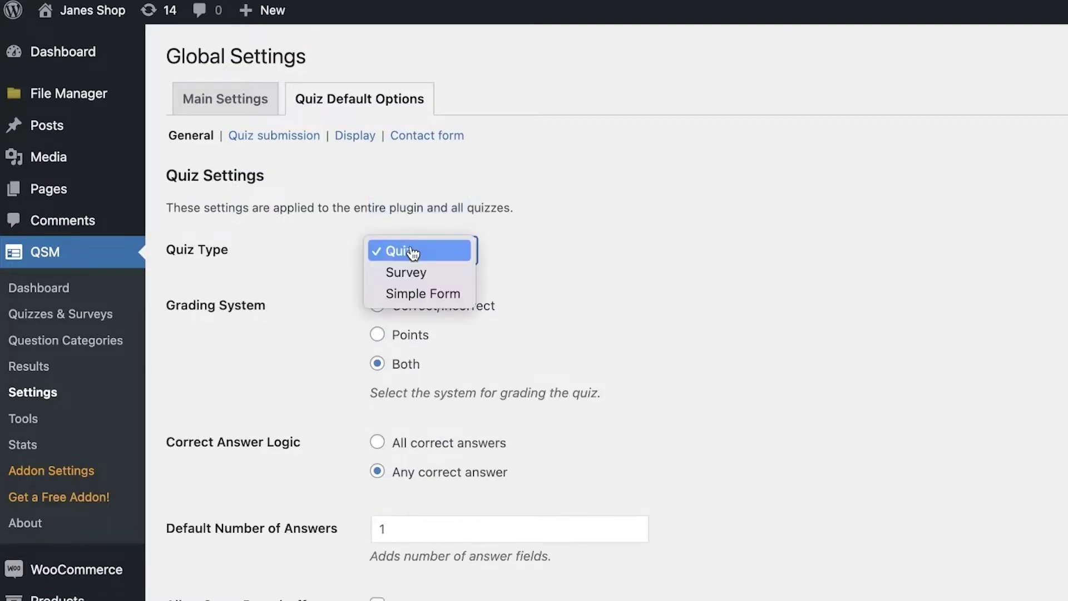
{"action": "left_click", "coordinate": [407, 271]}
{"action": "left_click", "coordinate": [410, 258]}
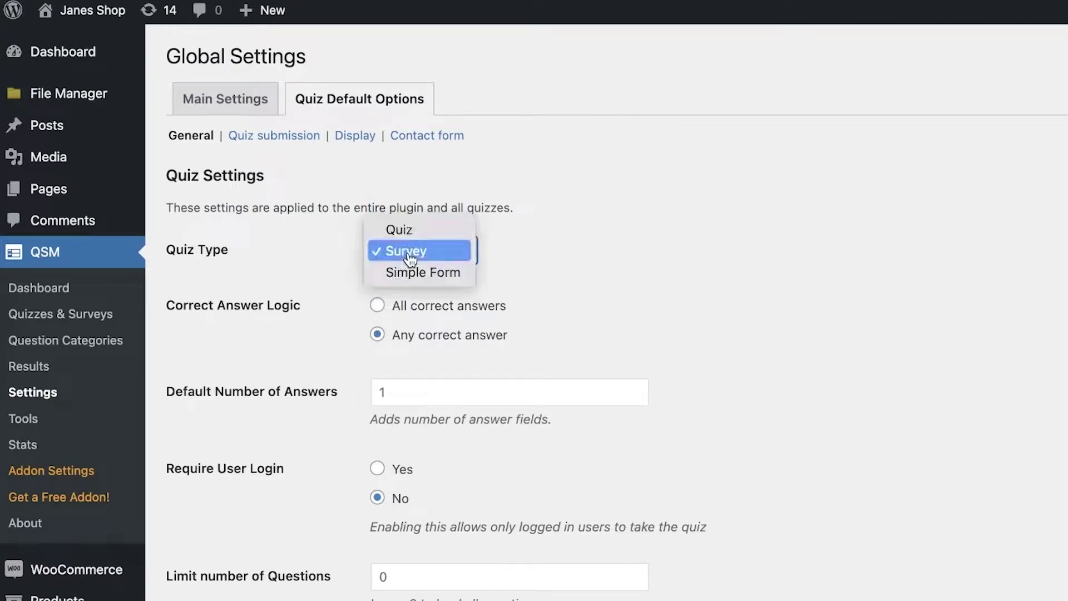
{"action": "left_click", "coordinate": [413, 257]}
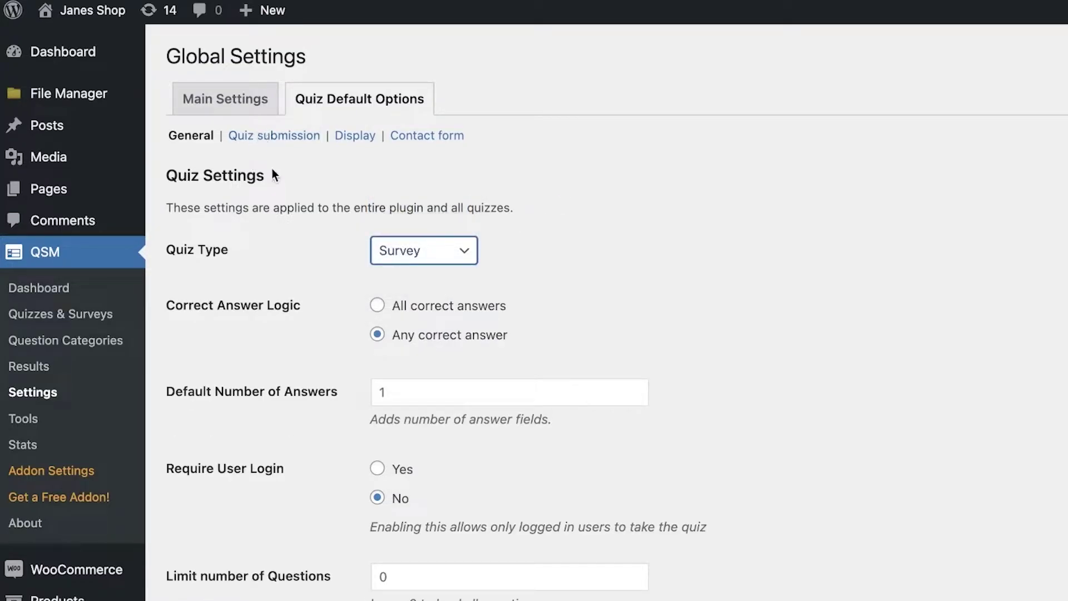
{"action": "left_click", "coordinate": [410, 250]}
{"action": "left_click", "coordinate": [410, 230]}
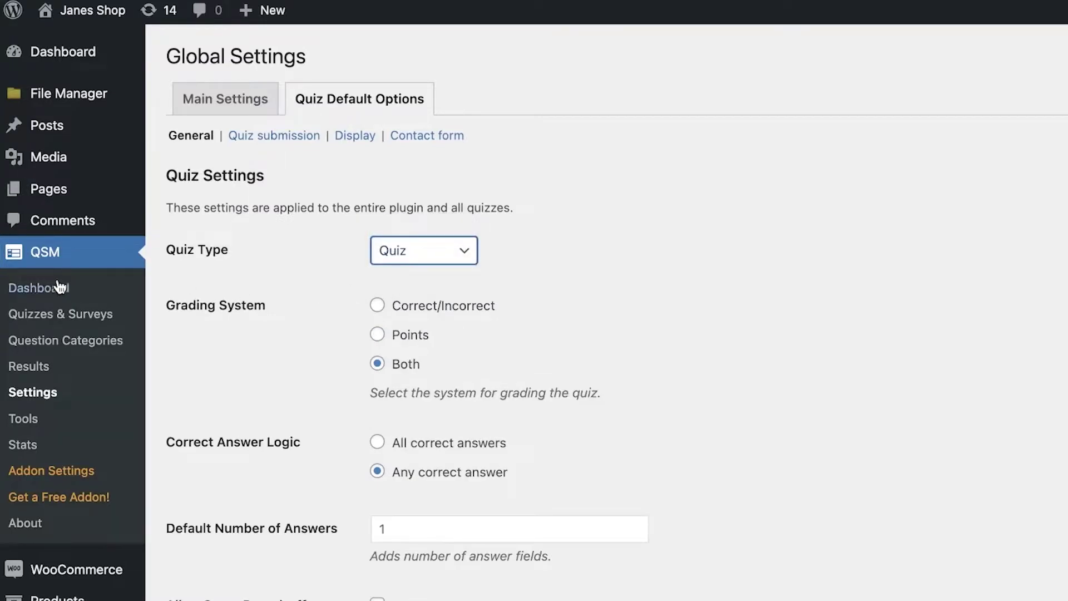
{"action": "left_click", "coordinate": [55, 315]}
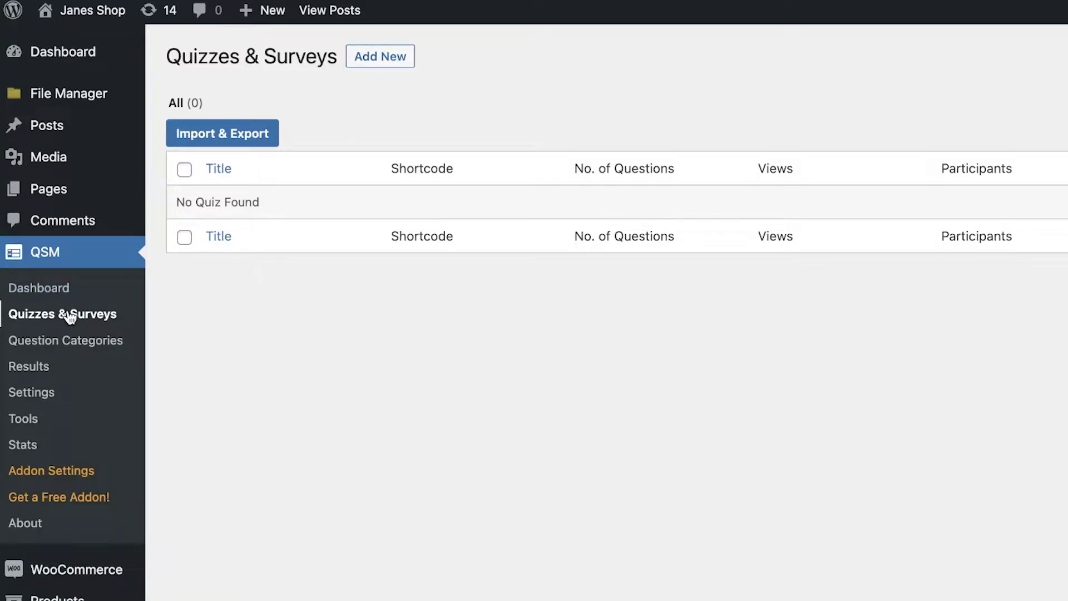
- Start a new quiz and name it 'Sample'
{"action": "left_click", "coordinate": [395, 58]}
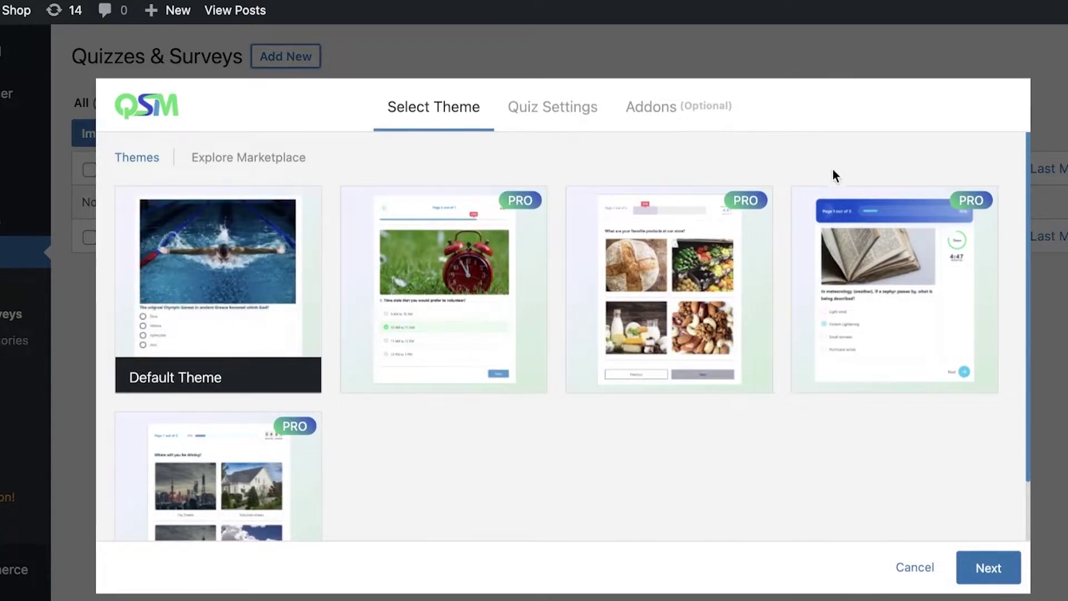
{"action": "scroll", "coordinate": [890, 222], "scroll_direction": "down", "scroll_amount": 2}
{"action": "mouse_move", "coordinate": [302, 329]}
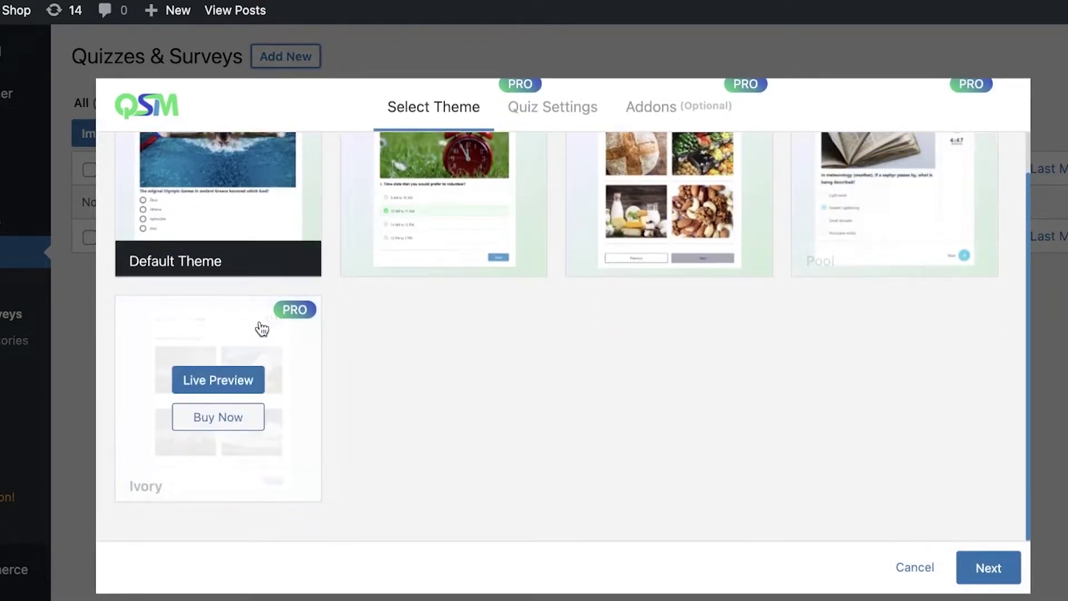
{"action": "scroll", "coordinate": [261, 329], "scroll_direction": "up", "scroll_amount": 2}
{"action": "left_click", "coordinate": [540, 117]}
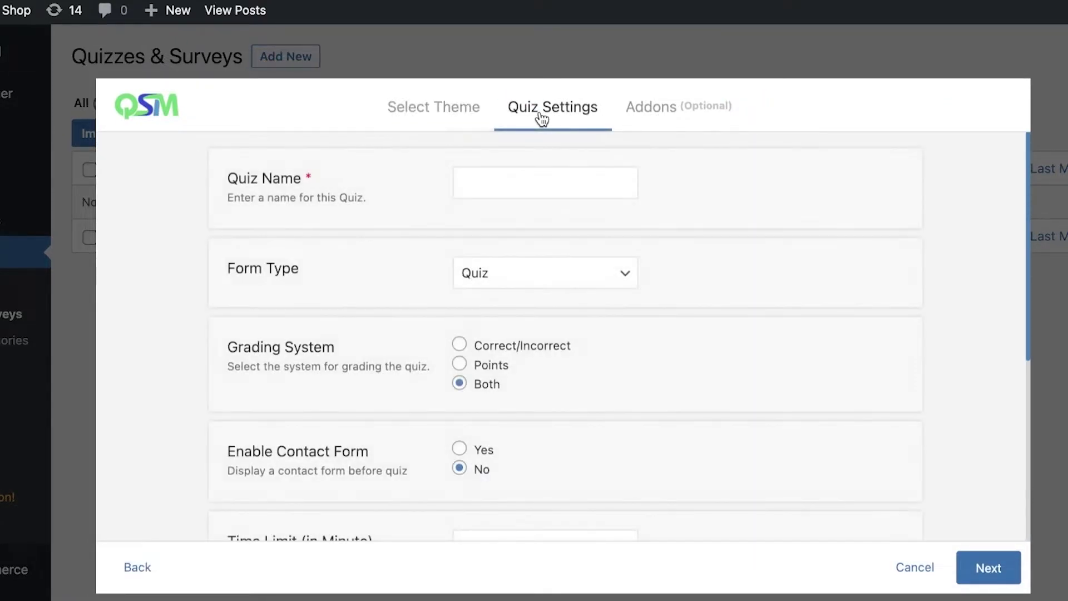
{"action": "left_click", "coordinate": [523, 192]}
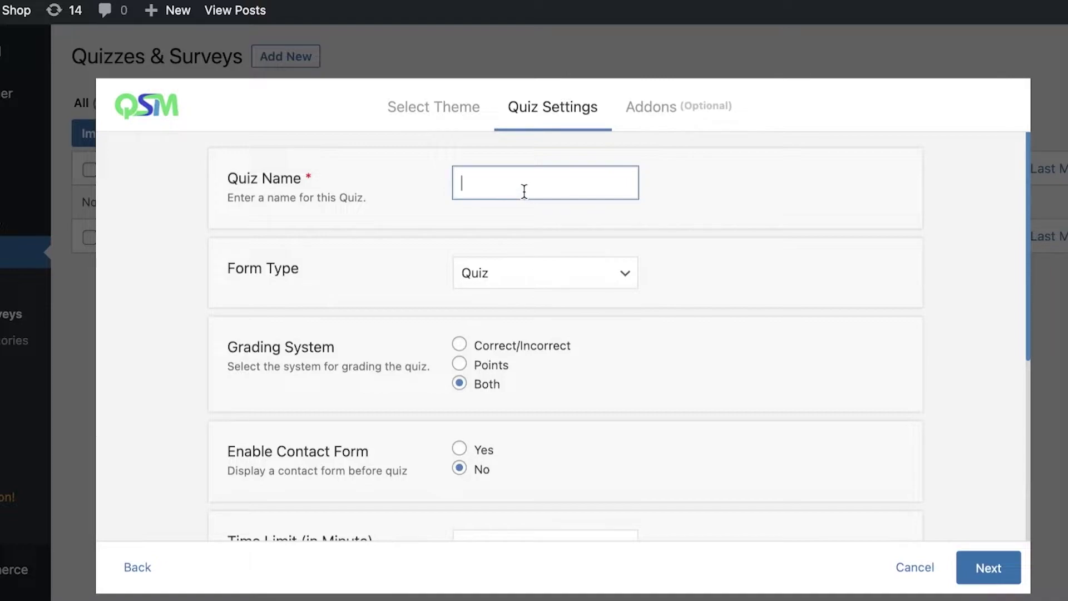
{"action": "type", "text": "Sample"}
- Set the form type to Simple Form after briefly trying Survey
{"action": "left_click", "coordinate": [549, 272]}
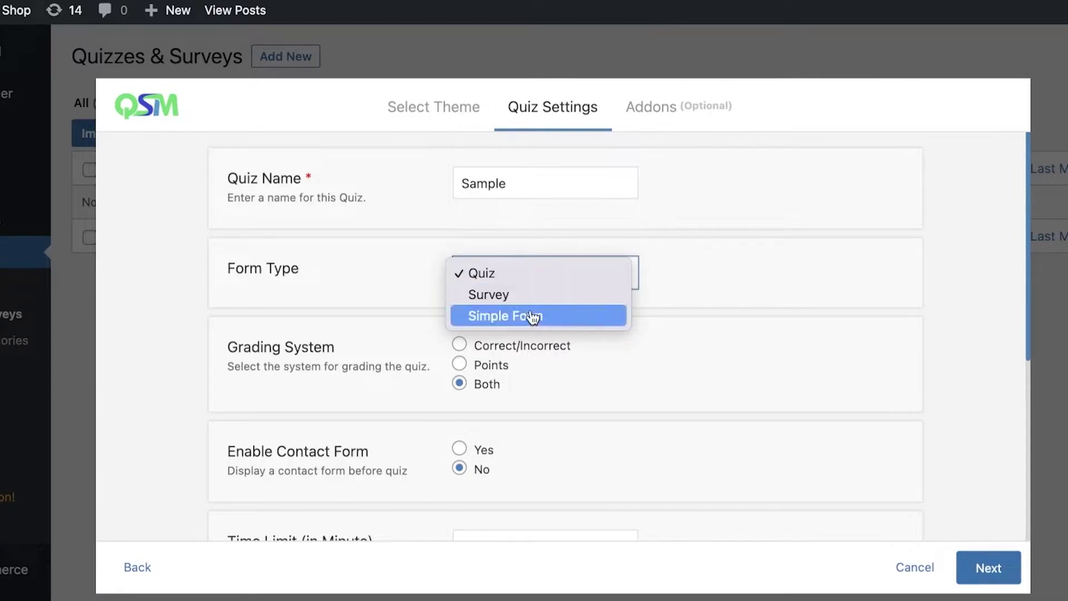
{"action": "left_click", "coordinate": [533, 316]}
{"action": "left_click", "coordinate": [524, 279]}
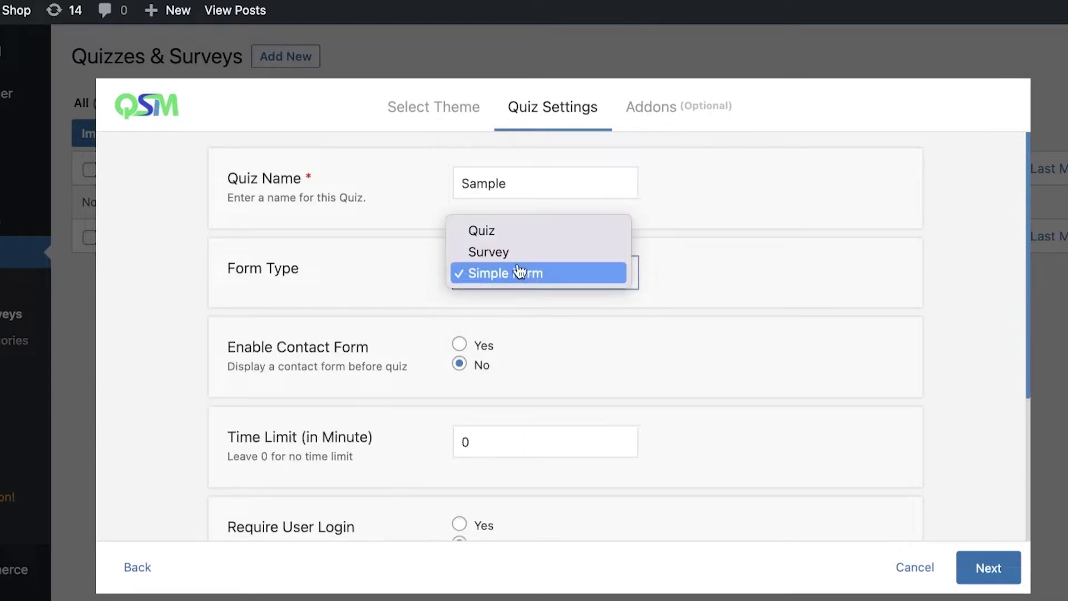
{"action": "left_click", "coordinate": [519, 256]}
{"action": "left_click", "coordinate": [522, 284]}
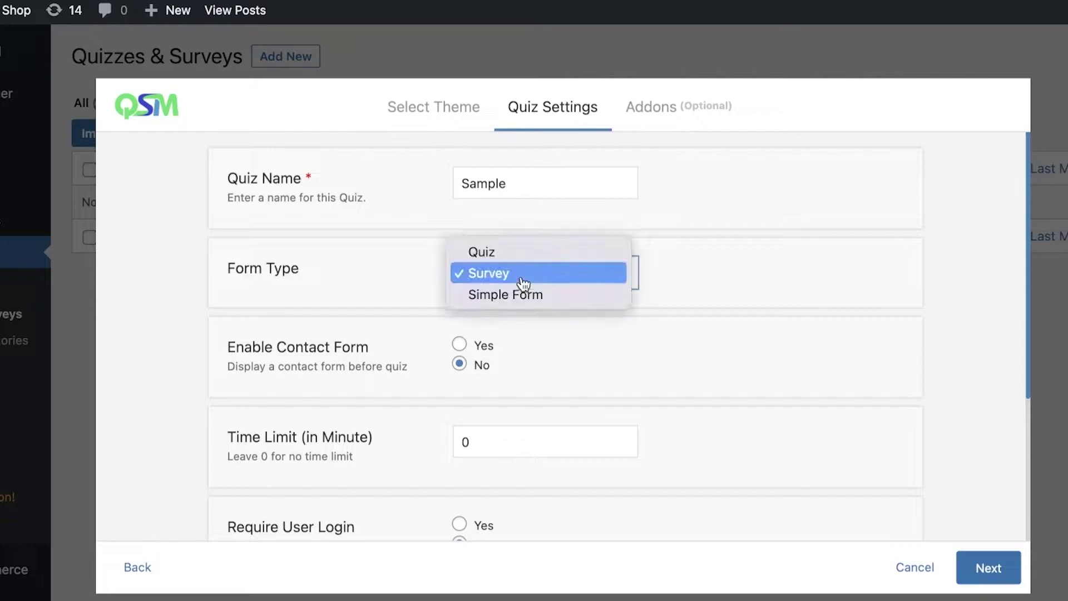
{"action": "left_click", "coordinate": [515, 296]}
- Leave the remaining quiz settings, including time limit, unchanged and advance to the Addons step
{"action": "scroll", "coordinate": [509, 304], "scroll_direction": "down", "scroll_amount": 1}
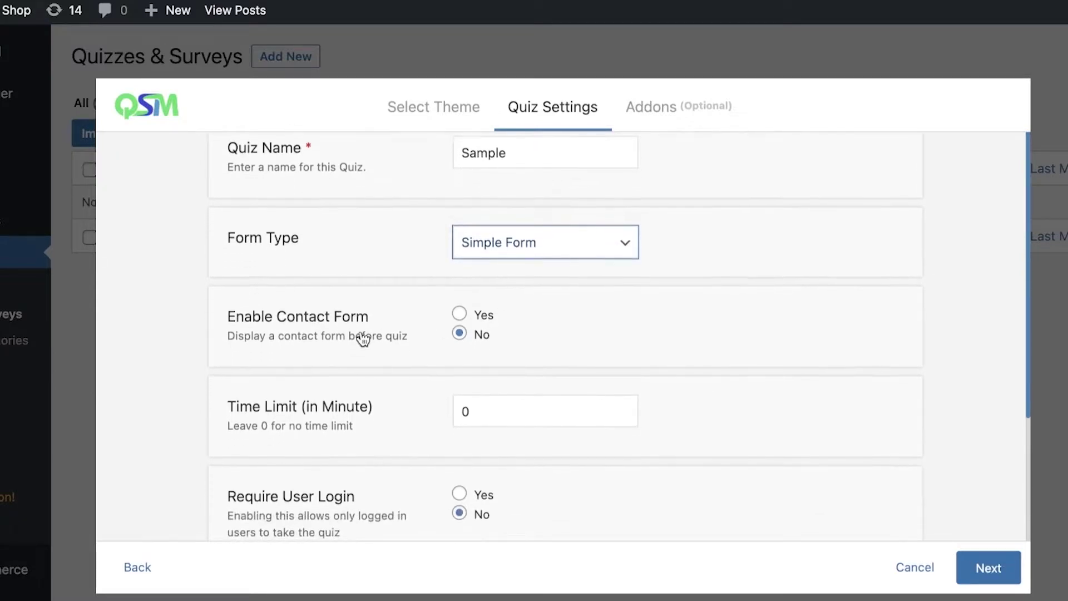
{"action": "scroll", "coordinate": [355, 336], "scroll_direction": "down", "scroll_amount": 1}
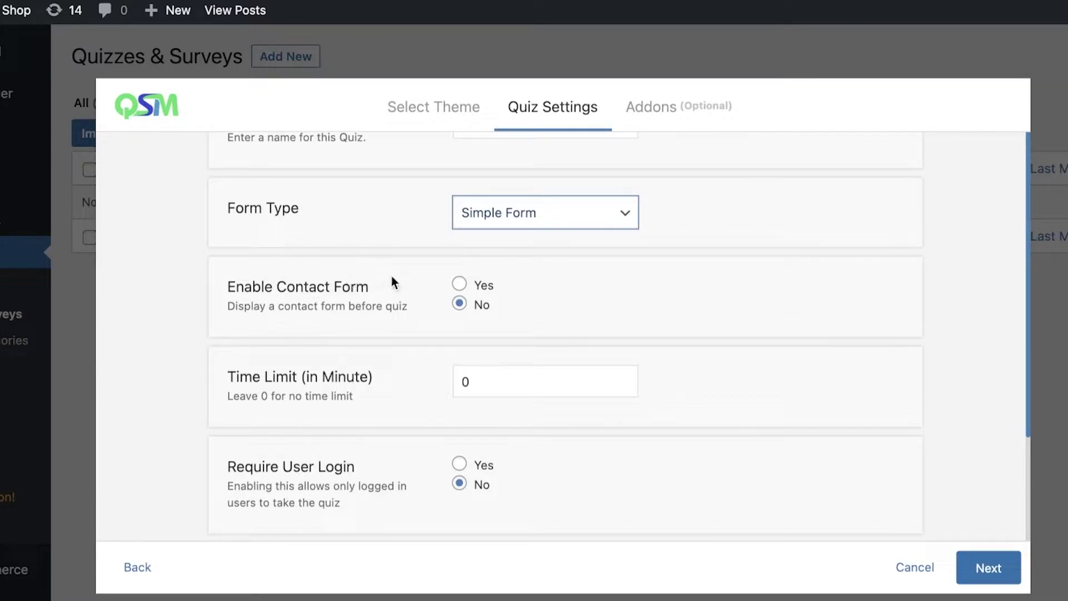
{"action": "scroll", "coordinate": [527, 300], "scroll_direction": "down", "scroll_amount": 5}
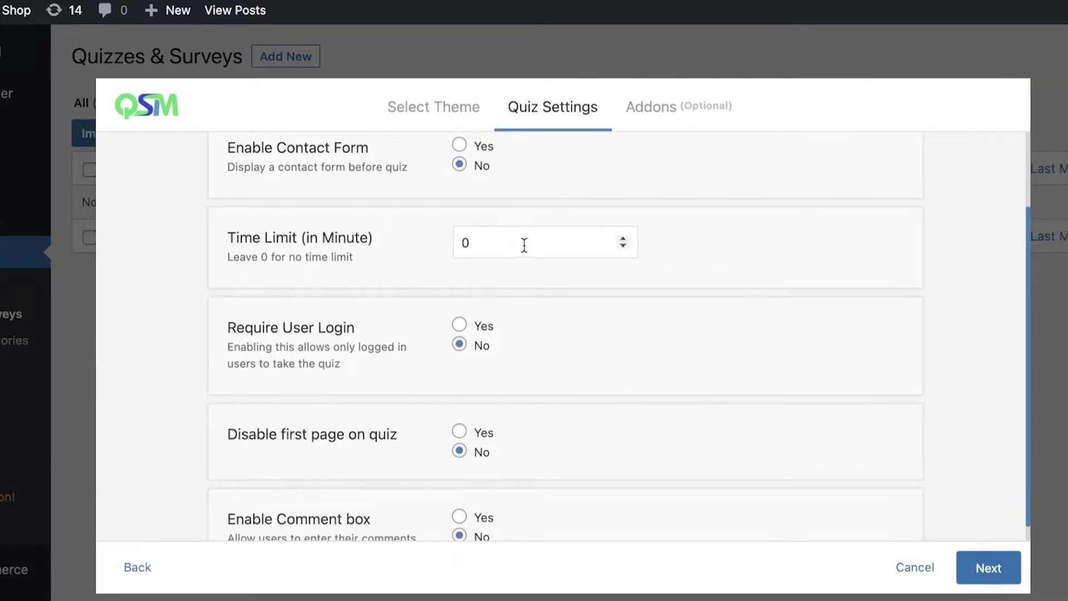
{"action": "left_click", "coordinate": [524, 245]}
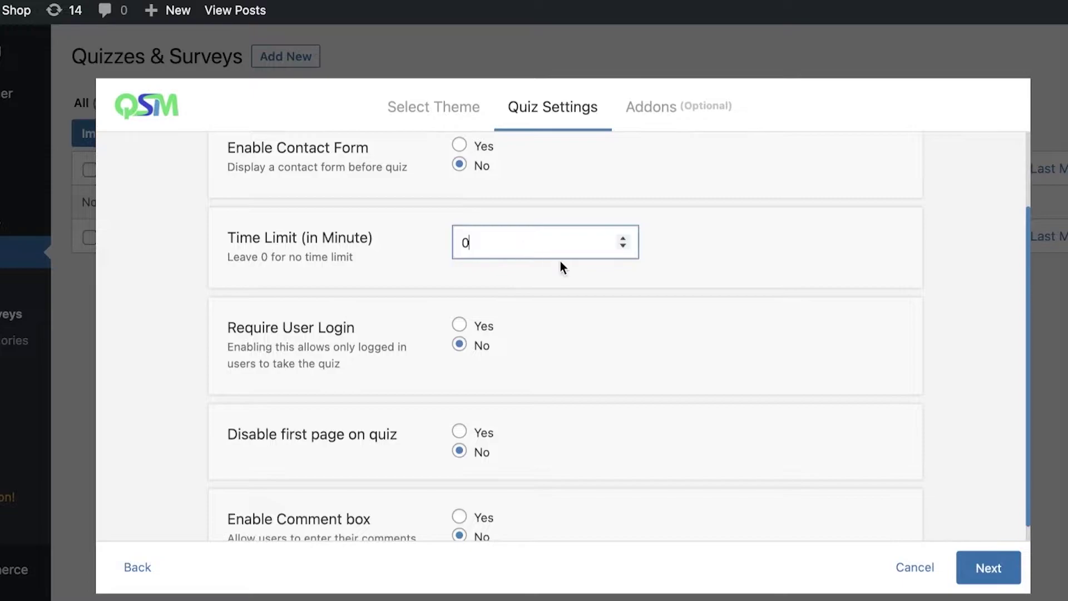
{"action": "scroll", "coordinate": [562, 269], "scroll_direction": "up", "scroll_amount": 5}
{"action": "scroll", "coordinate": [558, 271], "scroll_direction": "down", "scroll_amount": 5}
{"action": "scroll", "coordinate": [556, 269], "scroll_direction": "up", "scroll_amount": 4}
{"action": "scroll", "coordinate": [557, 269], "scroll_direction": "down", "scroll_amount": 5}
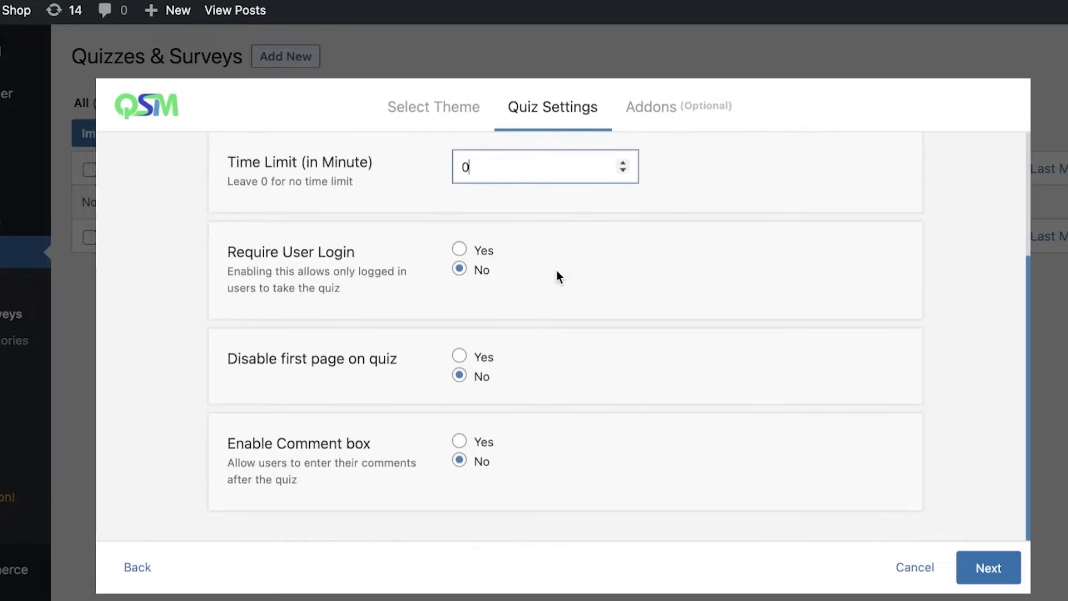
{"action": "scroll", "coordinate": [556, 273], "scroll_direction": "up", "scroll_amount": 3}
{"action": "scroll", "coordinate": [557, 275], "scroll_direction": "down", "scroll_amount": 3}
{"action": "scroll", "coordinate": [576, 420], "scroll_direction": "up", "scroll_amount": 5}
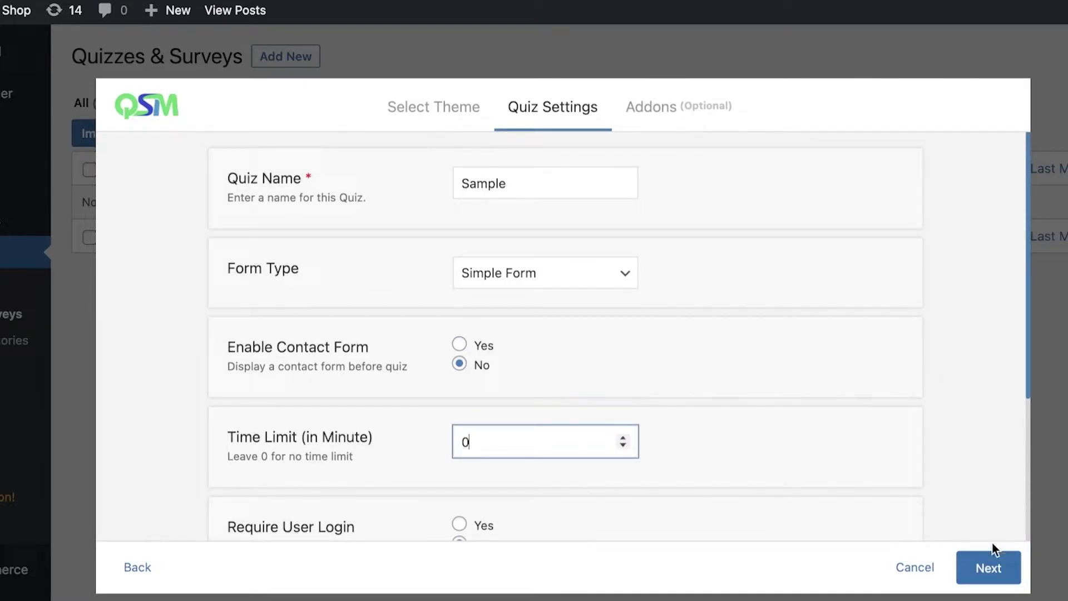
{"action": "left_click", "coordinate": [990, 566]}
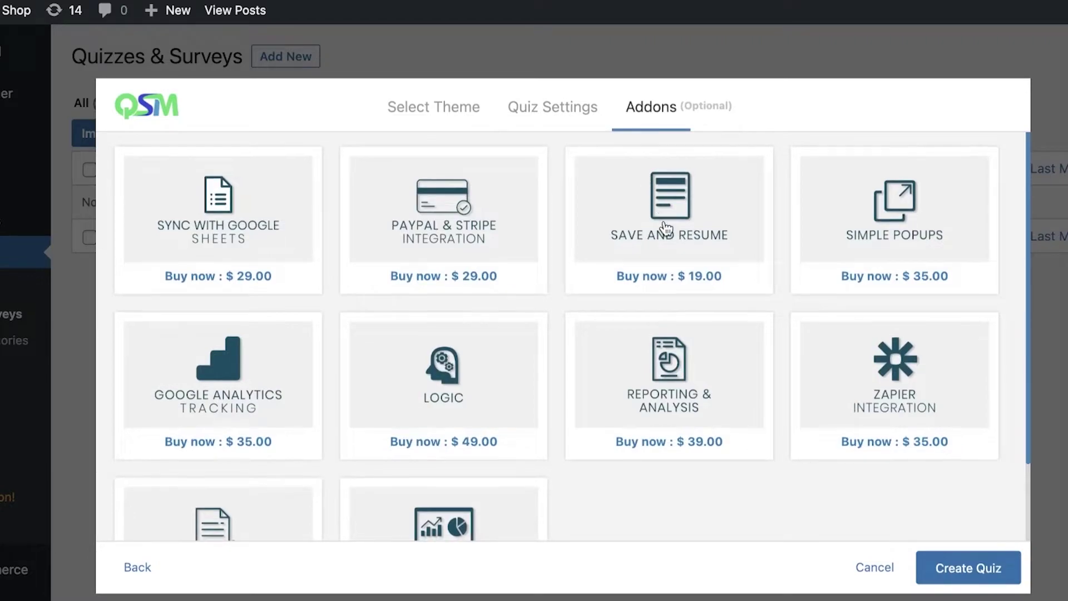
- Skip the optional addons and create the Sample quiz
{"action": "scroll", "coordinate": [871, 473], "scroll_direction": "down", "scroll_amount": 3}
{"action": "scroll", "coordinate": [796, 465], "scroll_direction": "up", "scroll_amount": 3}
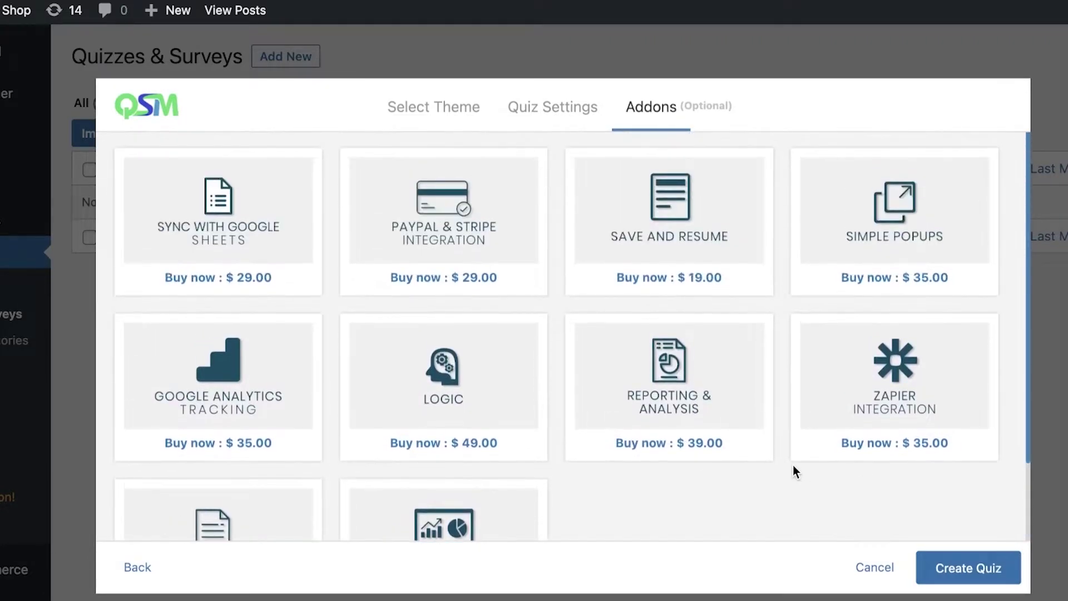
{"action": "left_click", "coordinate": [968, 568]}
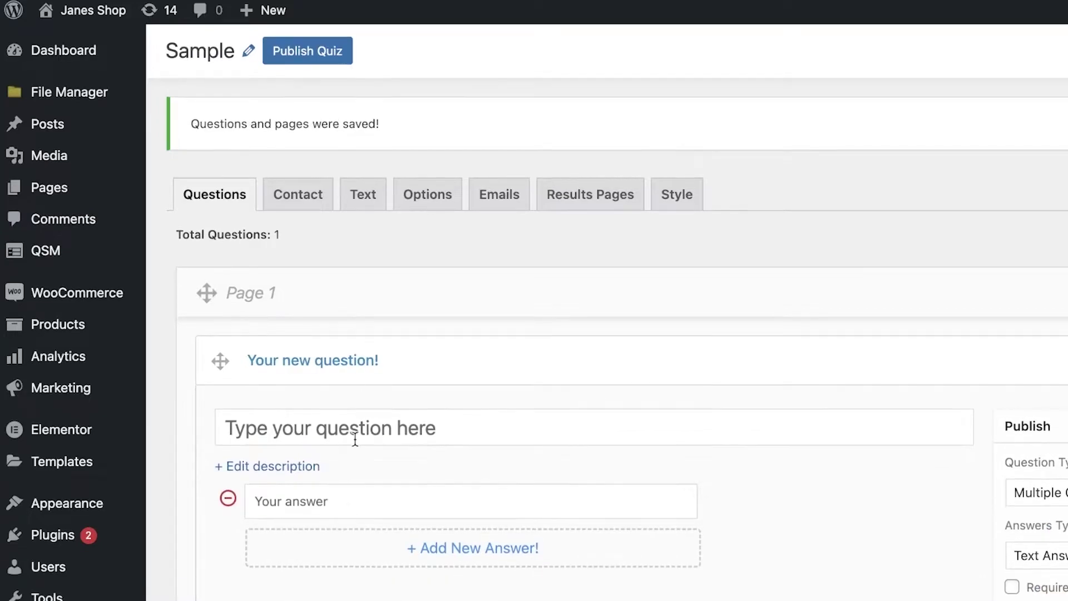
- Paste 'Do you Enjoy our food delivery?' as the first question's text
{"action": "scroll", "coordinate": [342, 303], "scroll_direction": "down", "scroll_amount": 2}
{"action": "left_click", "coordinate": [316, 352]}
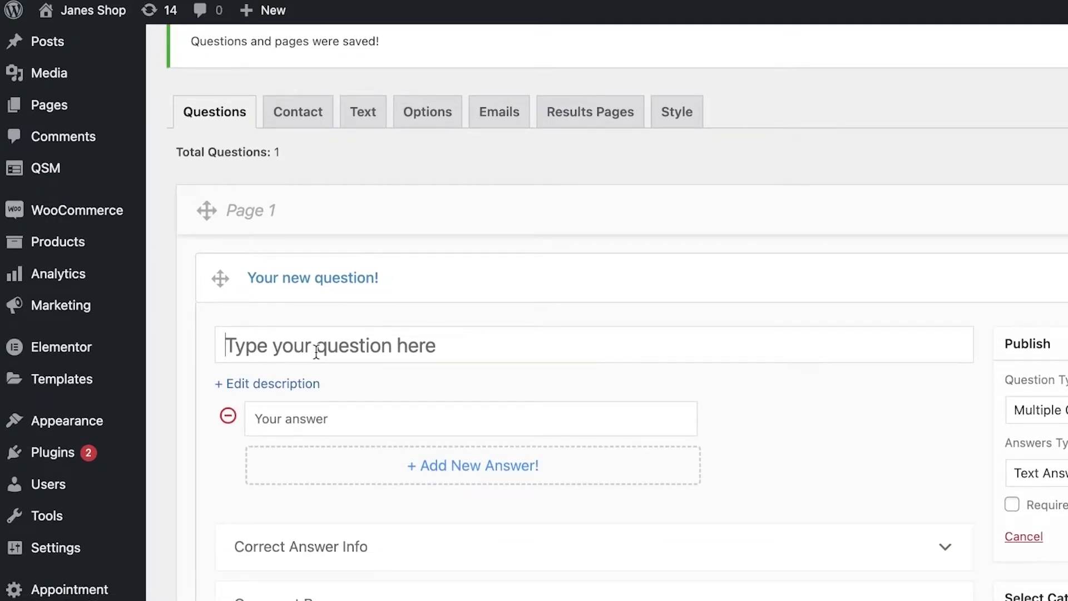
{"action": "left_click", "coordinate": [316, 351]}
{"action": "type", "text": "Do you Enjoy our food delivery?"}
- Browse the question type list and set the question to Short Answer
{"action": "scroll", "coordinate": [973, 387], "scroll_direction": "down", "scroll_amount": 4}
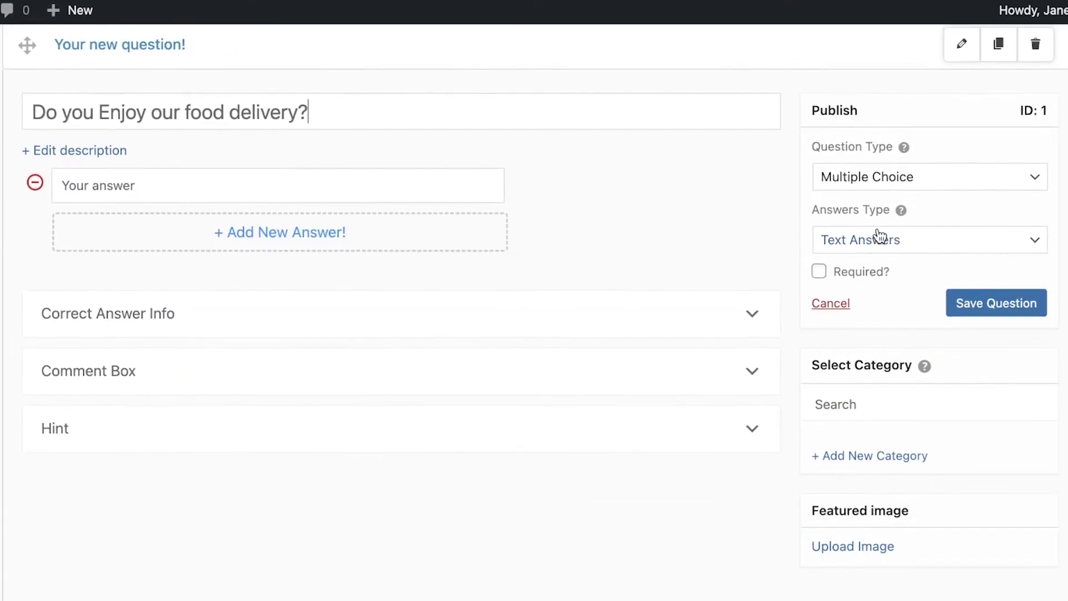
{"action": "left_click", "coordinate": [1035, 410]}
{"action": "left_click", "coordinate": [893, 217]}
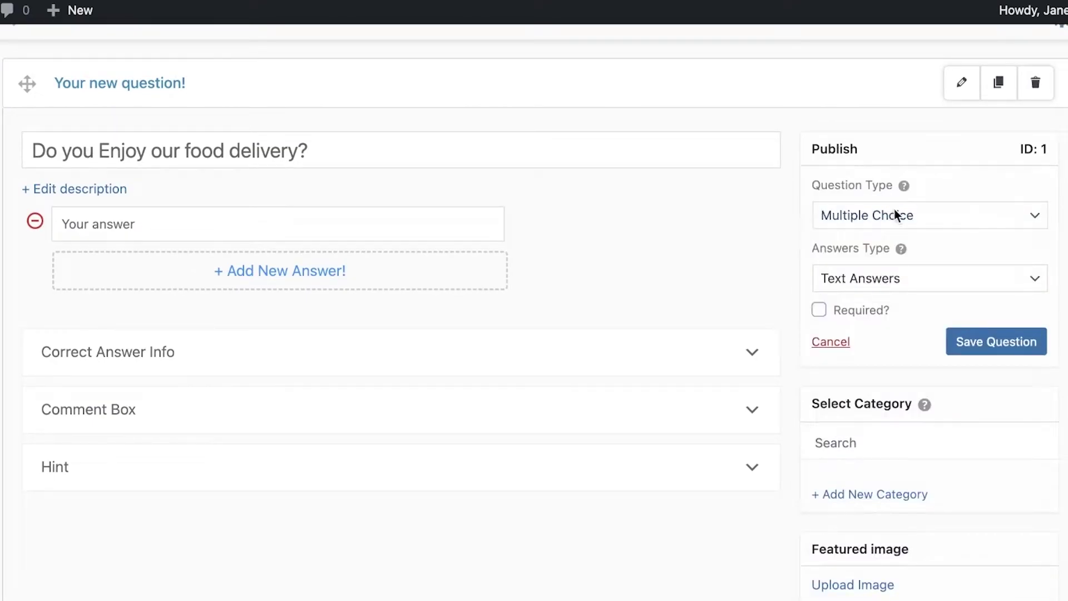
{"action": "left_click", "coordinate": [894, 215]}
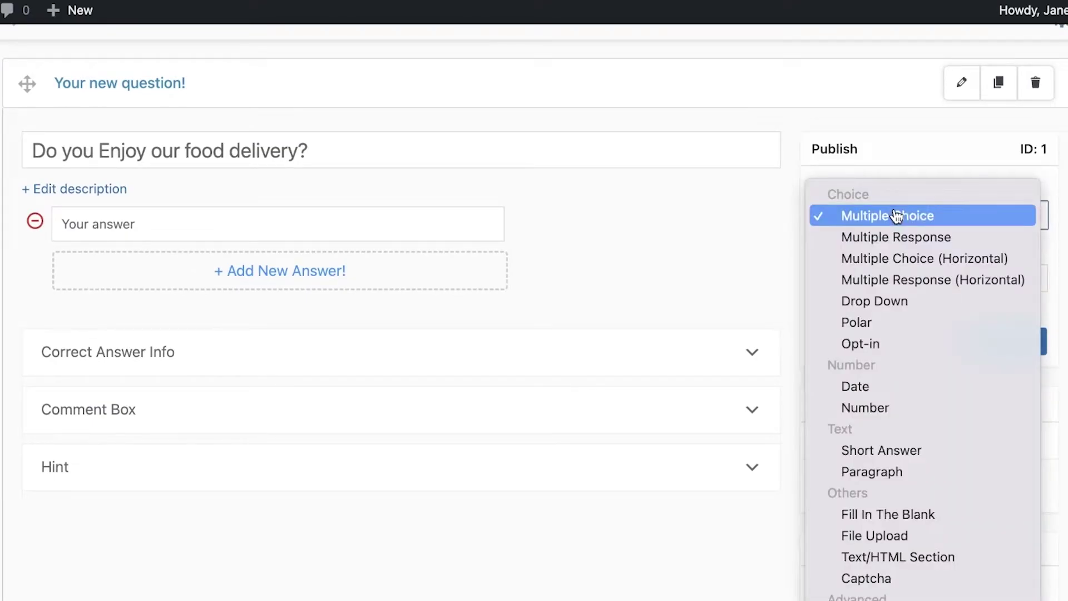
{"action": "left_click", "coordinate": [281, 204]}
{"action": "left_click", "coordinate": [849, 214]}
{"action": "left_click", "coordinate": [234, 167]}
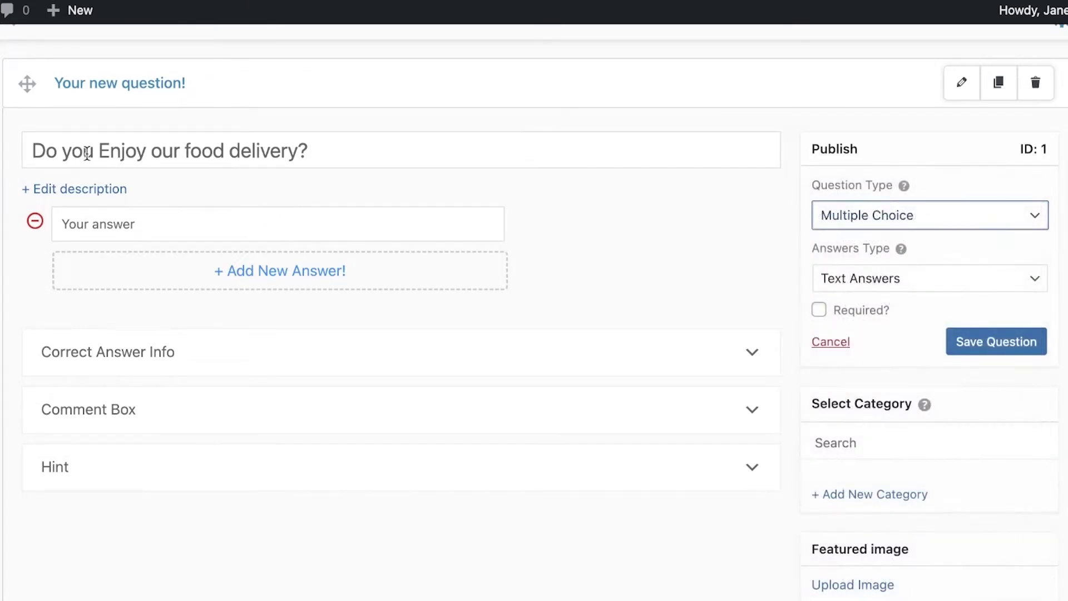
{"action": "left_click", "coordinate": [117, 218]}
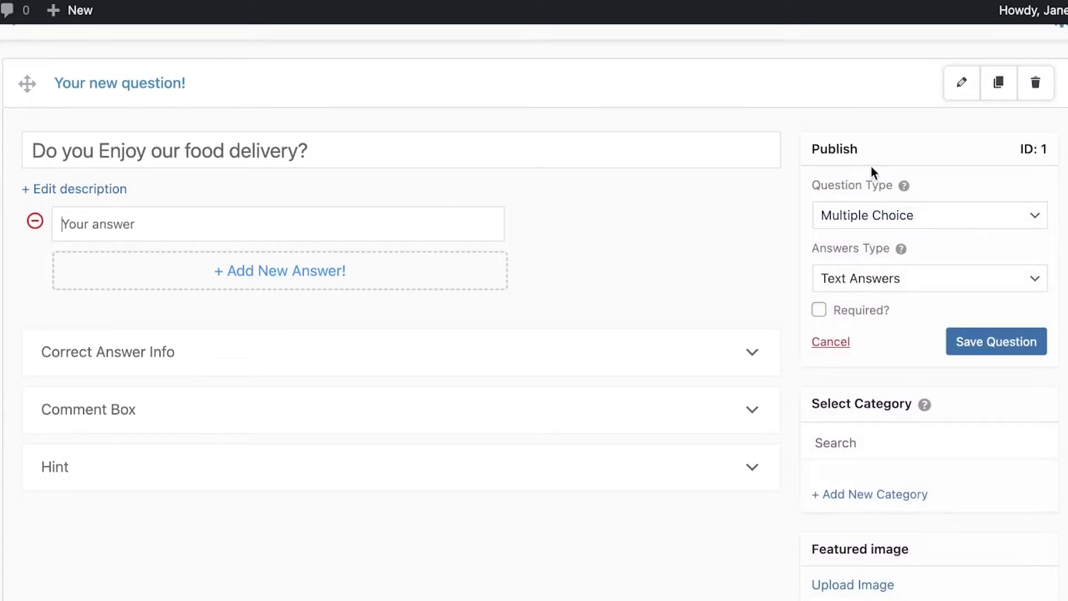
{"action": "left_click", "coordinate": [855, 214]}
{"action": "left_click", "coordinate": [855, 214]}
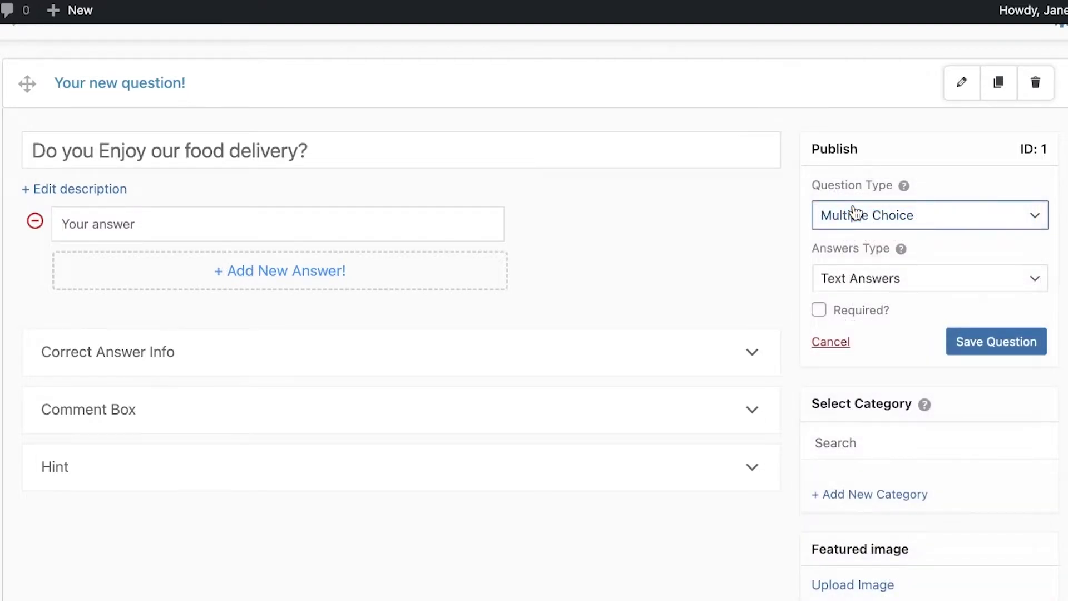
{"action": "left_click", "coordinate": [855, 214]}
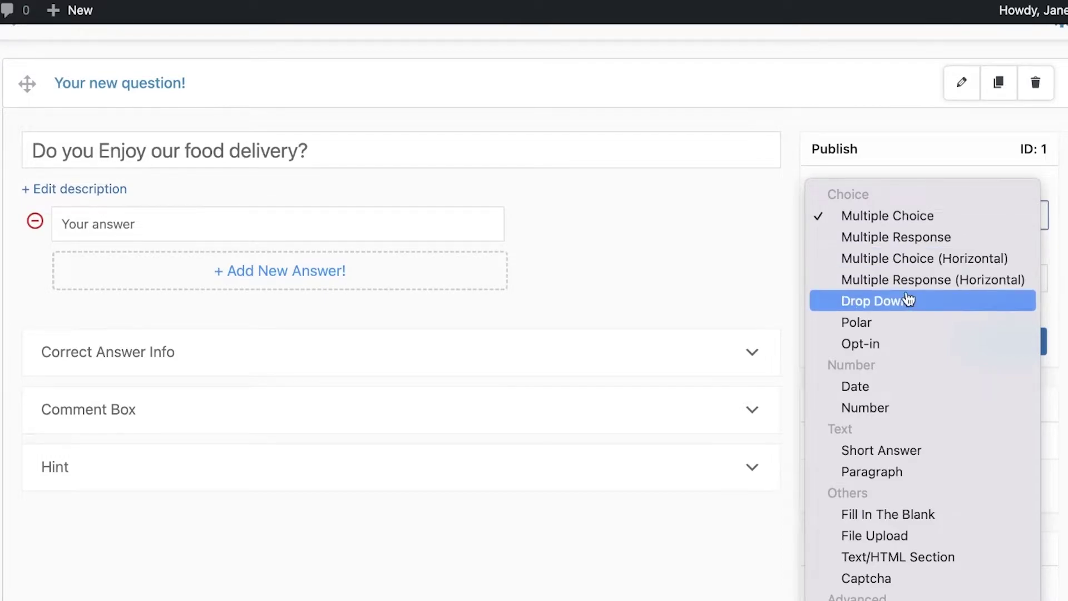
{"action": "left_click", "coordinate": [884, 450]}
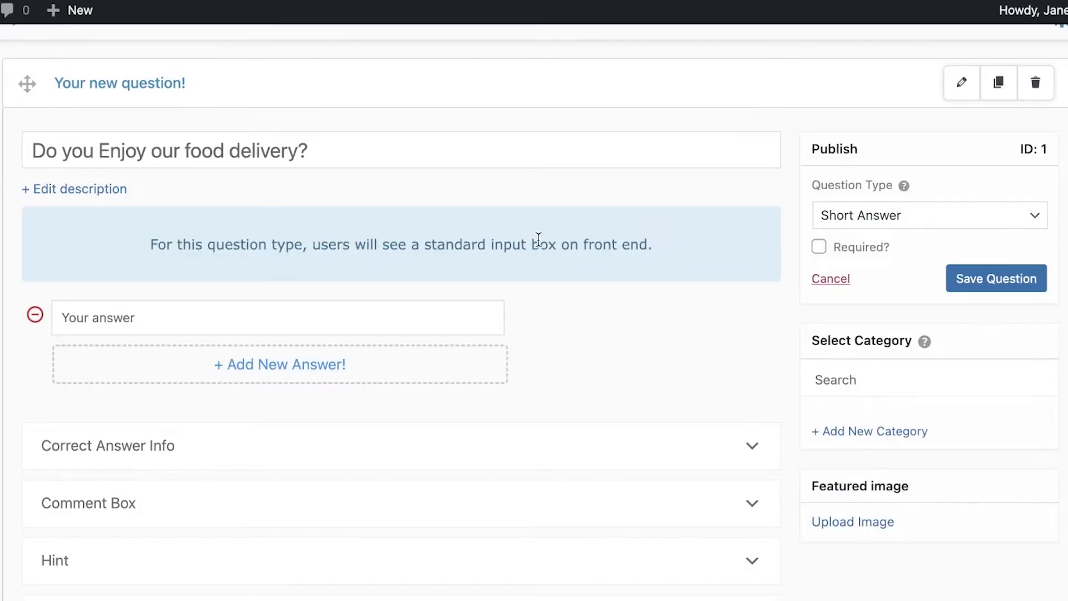
- Change the question type to Paragraph, toggle the required setting, and save the question
{"action": "left_click", "coordinate": [945, 219]}
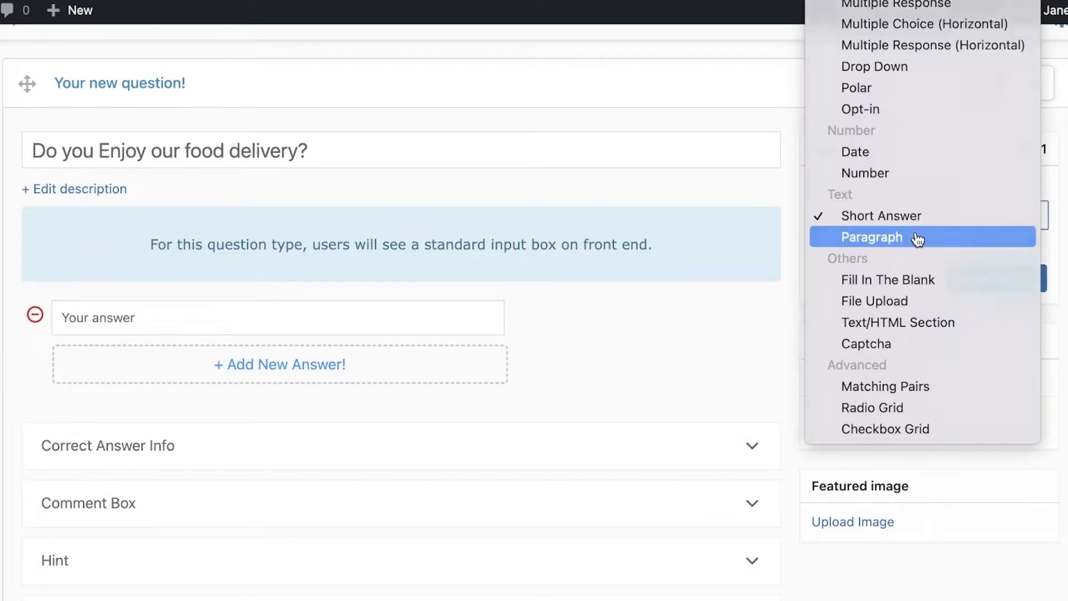
{"action": "left_click", "coordinate": [917, 237]}
{"action": "left_click", "coordinate": [871, 255]}
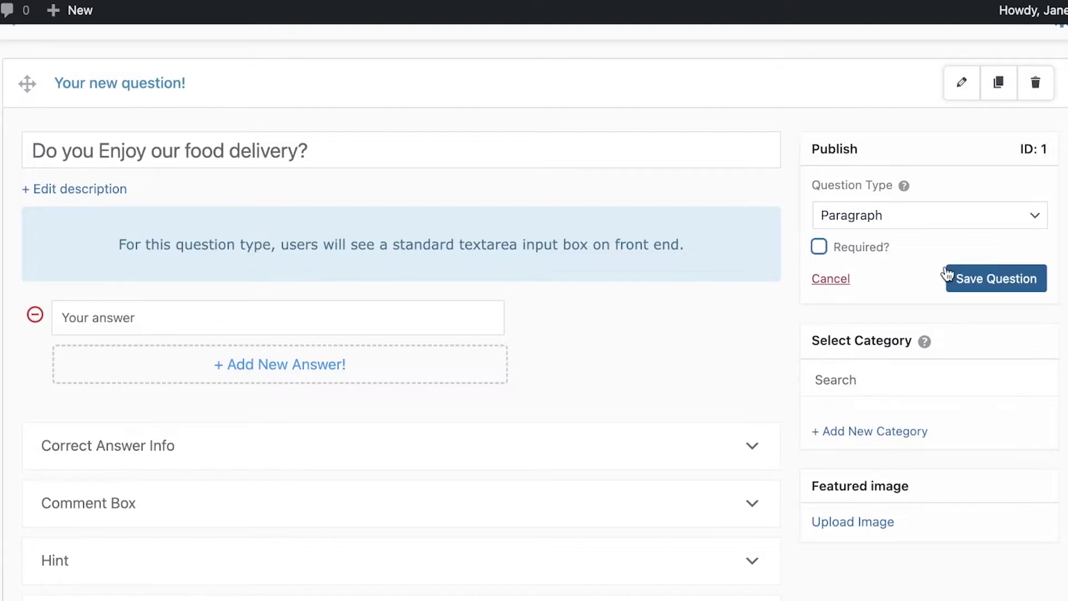
{"action": "left_click", "coordinate": [964, 279]}
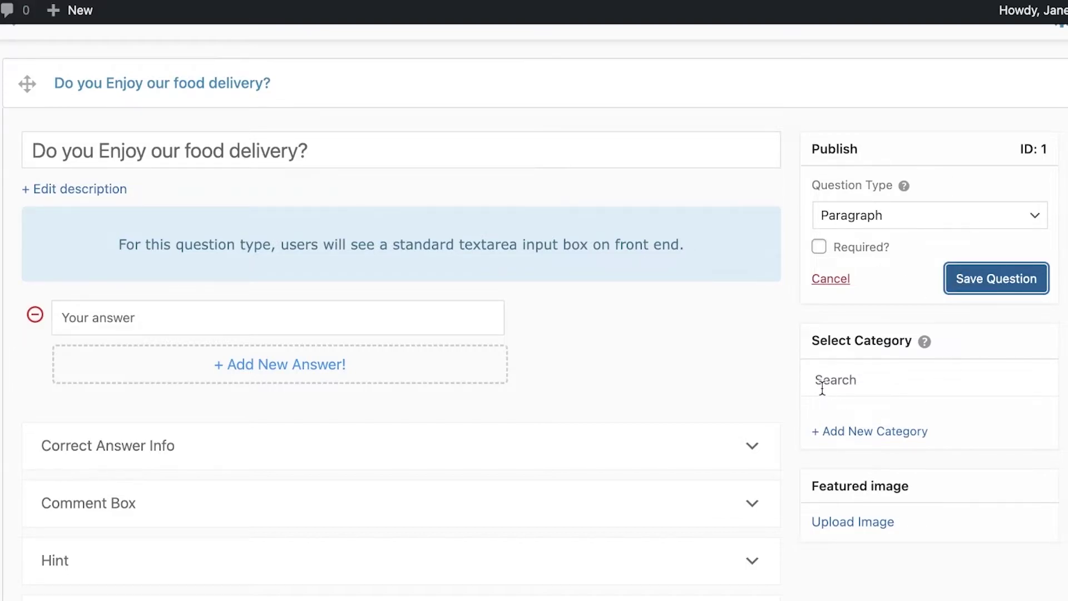
- Expand the Correct Answer Info and Comment Box sections of the question
{"action": "scroll", "coordinate": [783, 397], "scroll_direction": "down", "scroll_amount": 4}
{"action": "scroll", "coordinate": [783, 397], "scroll_direction": "up", "scroll_amount": 9}
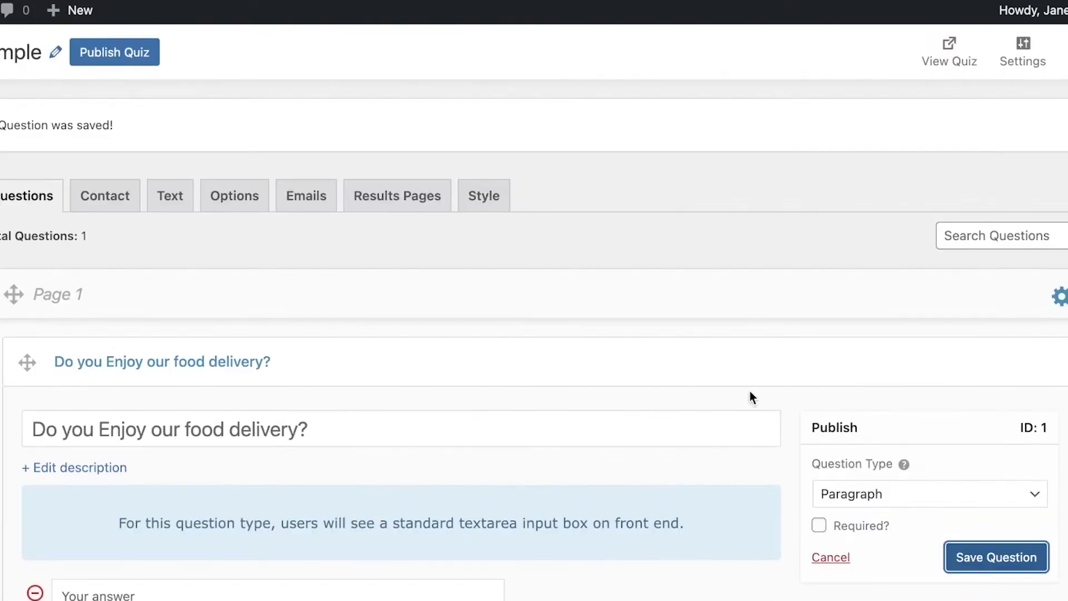
{"action": "scroll", "coordinate": [470, 366], "scroll_direction": "down", "scroll_amount": 7}
{"action": "scroll", "coordinate": [381, 295], "scroll_direction": "up", "scroll_amount": 4}
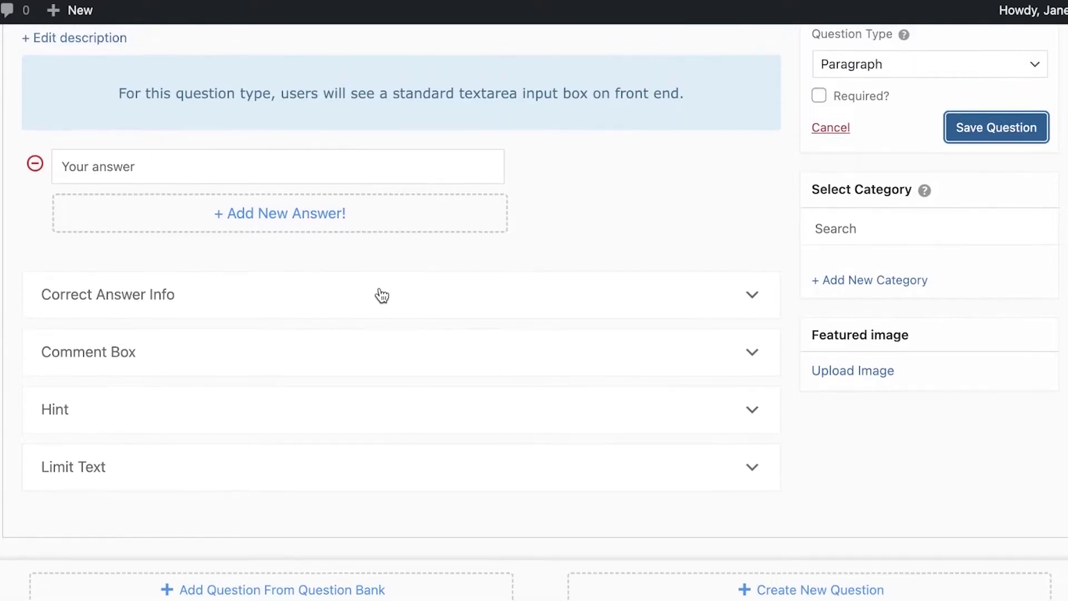
{"action": "scroll", "coordinate": [209, 276], "scroll_direction": "up", "scroll_amount": 1}
{"action": "scroll", "coordinate": [167, 362], "scroll_direction": "down", "scroll_amount": 5}
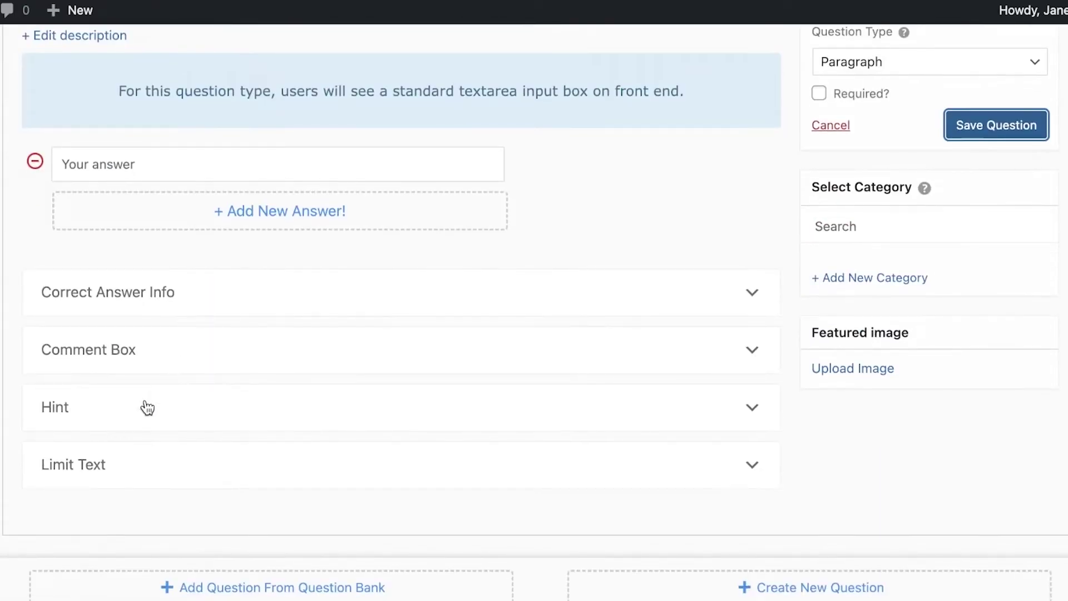
{"action": "left_click", "coordinate": [148, 294]}
{"action": "scroll", "coordinate": [220, 319], "scroll_direction": "down", "scroll_amount": 4}
{"action": "left_click", "coordinate": [198, 370]}
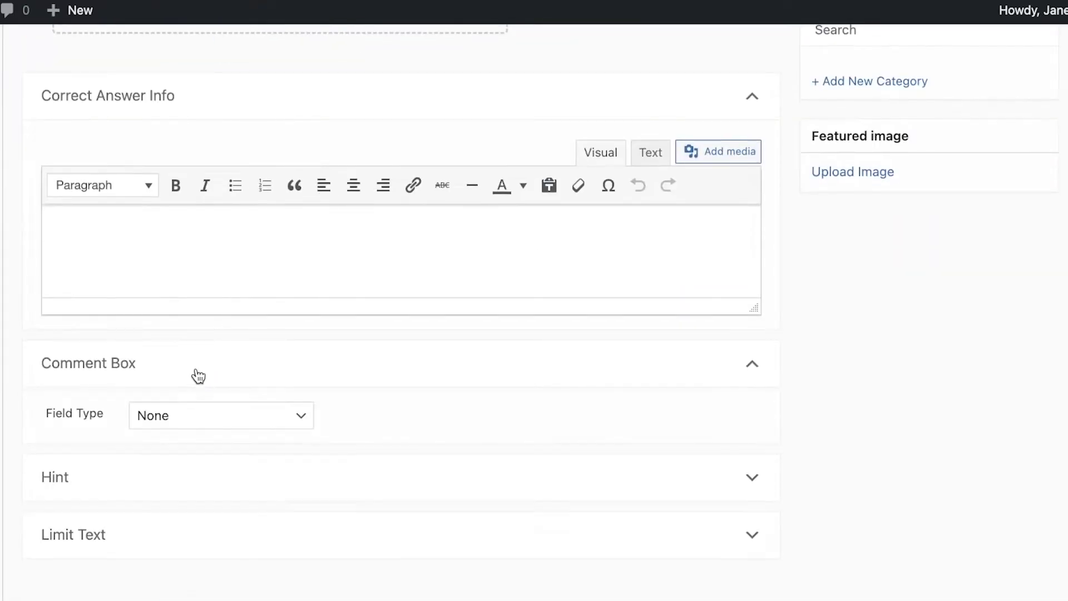
{"action": "scroll", "coordinate": [198, 401], "scroll_direction": "down", "scroll_amount": 3}
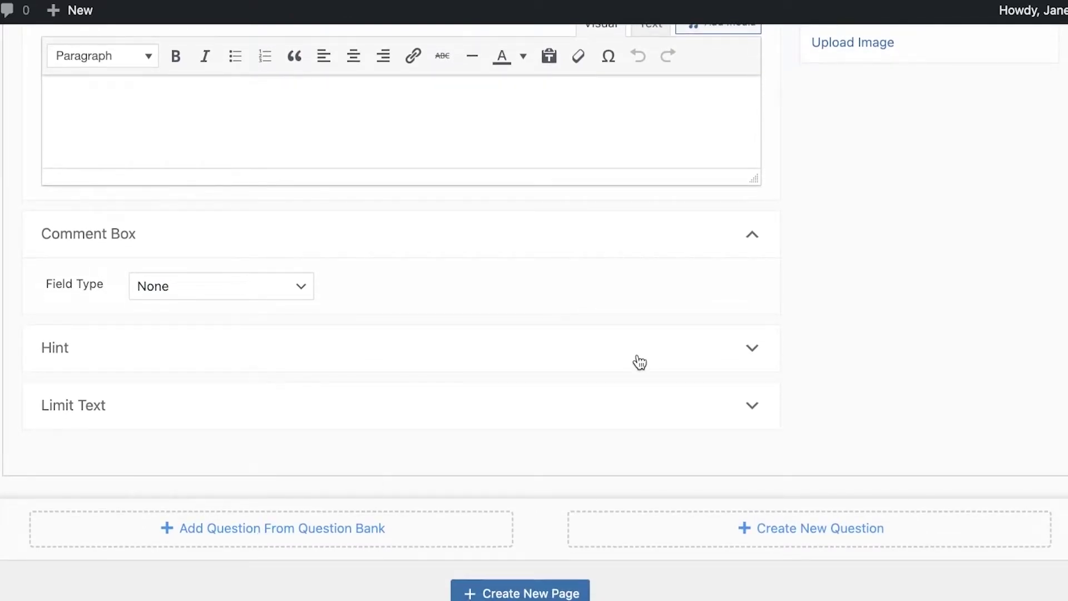
- Add the second question 'How do you think we can improve?', set its answer type, and save it
{"action": "left_click", "coordinate": [651, 540]}
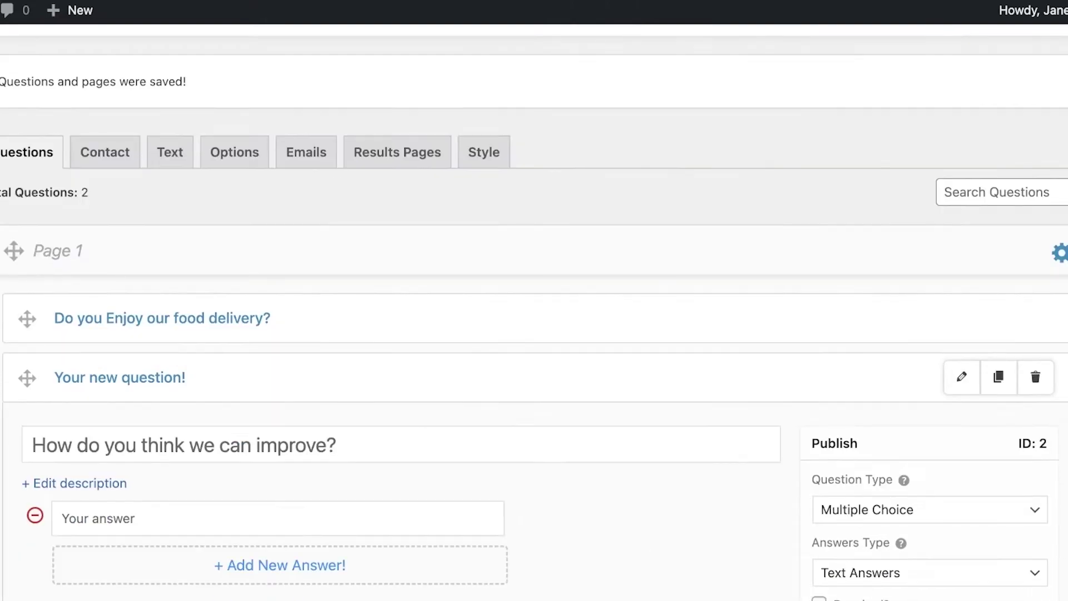
{"action": "scroll", "coordinate": [393, 470], "scroll_direction": "down", "scroll_amount": 4}
{"action": "left_click", "coordinate": [844, 322]}
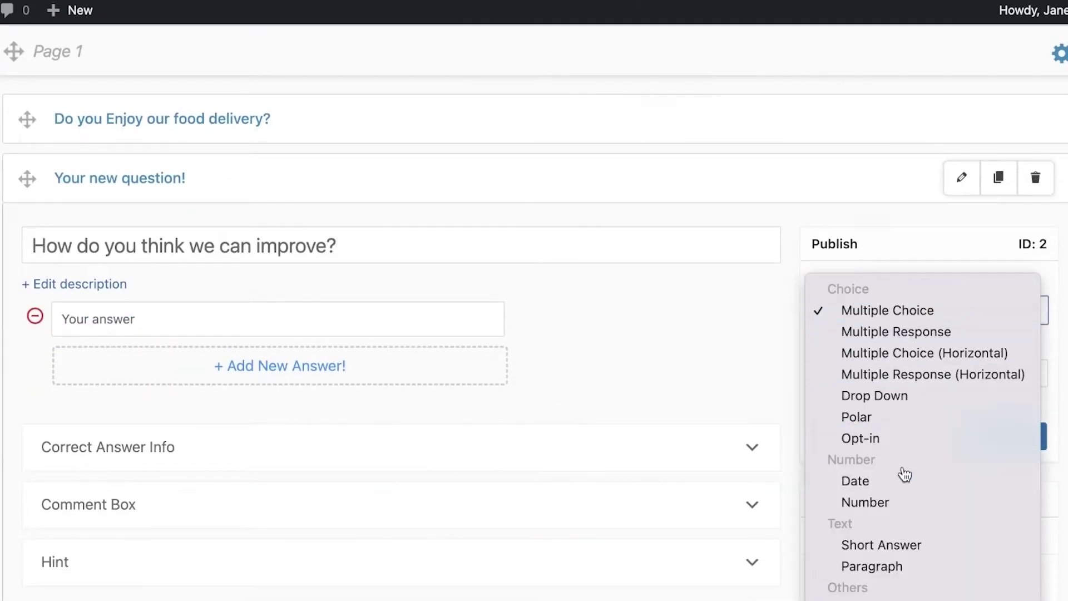
{"action": "scroll", "coordinate": [887, 423], "scroll_direction": "down", "scroll_amount": 2}
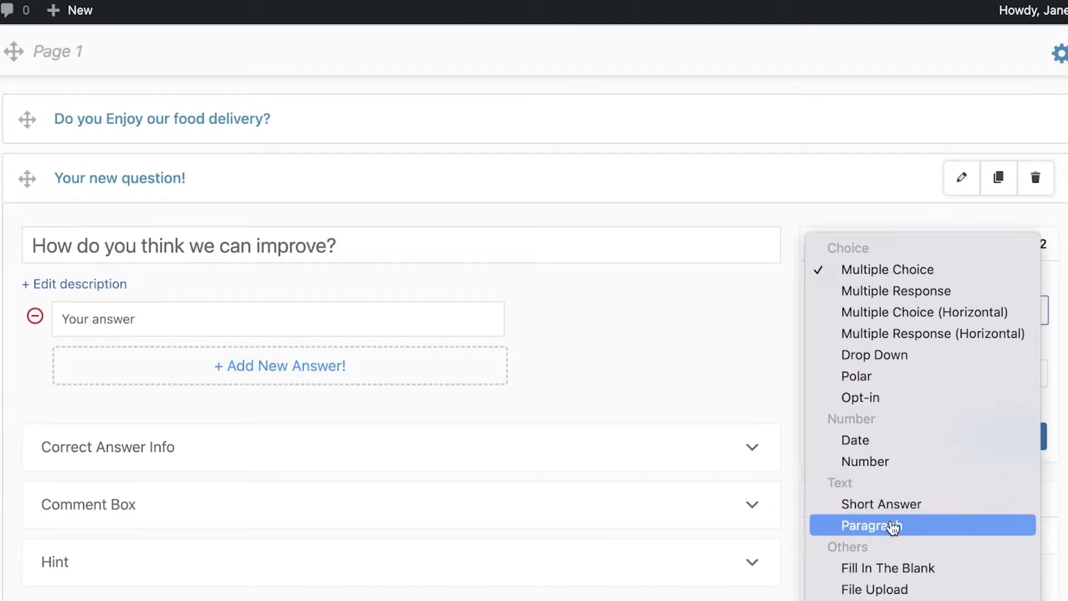
{"action": "left_click", "coordinate": [888, 505]}
{"action": "left_click", "coordinate": [995, 383]}
- Add a second page and publish the Sample quiz
{"action": "scroll", "coordinate": [710, 392], "scroll_direction": "down", "scroll_amount": 6}
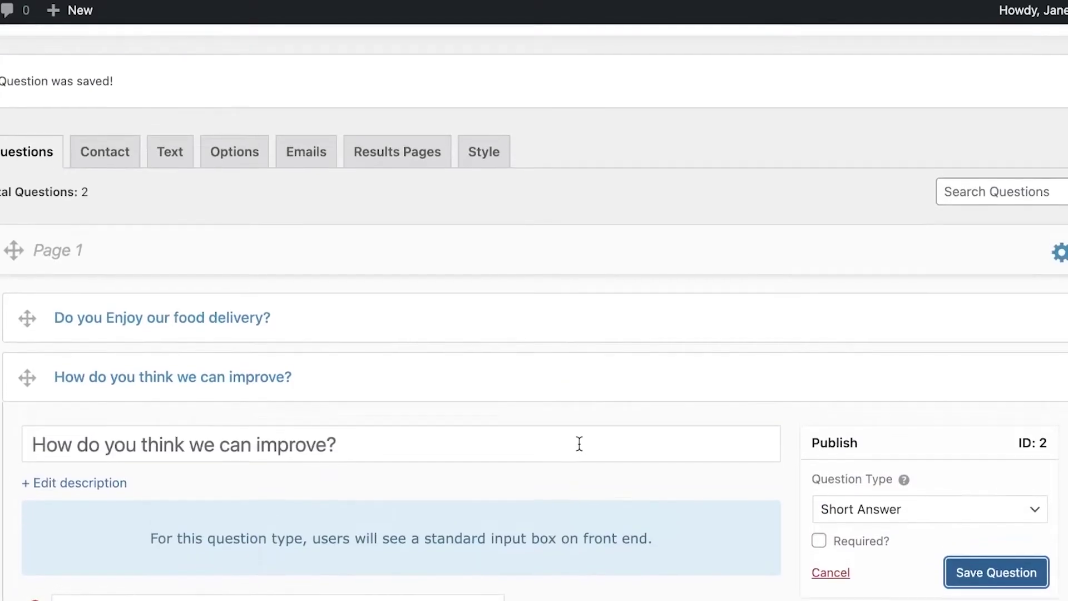
{"action": "scroll", "coordinate": [579, 443], "scroll_direction": "down", "scroll_amount": 10}
{"action": "left_click", "coordinate": [520, 593]}
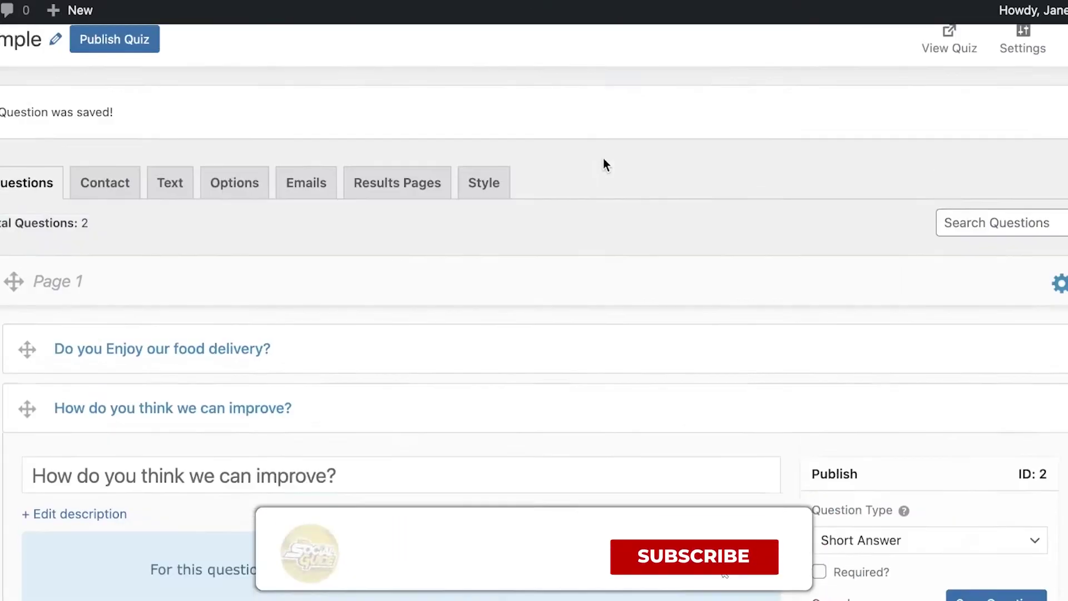
{"action": "scroll", "coordinate": [603, 164], "scroll_direction": "up", "scroll_amount": 1}
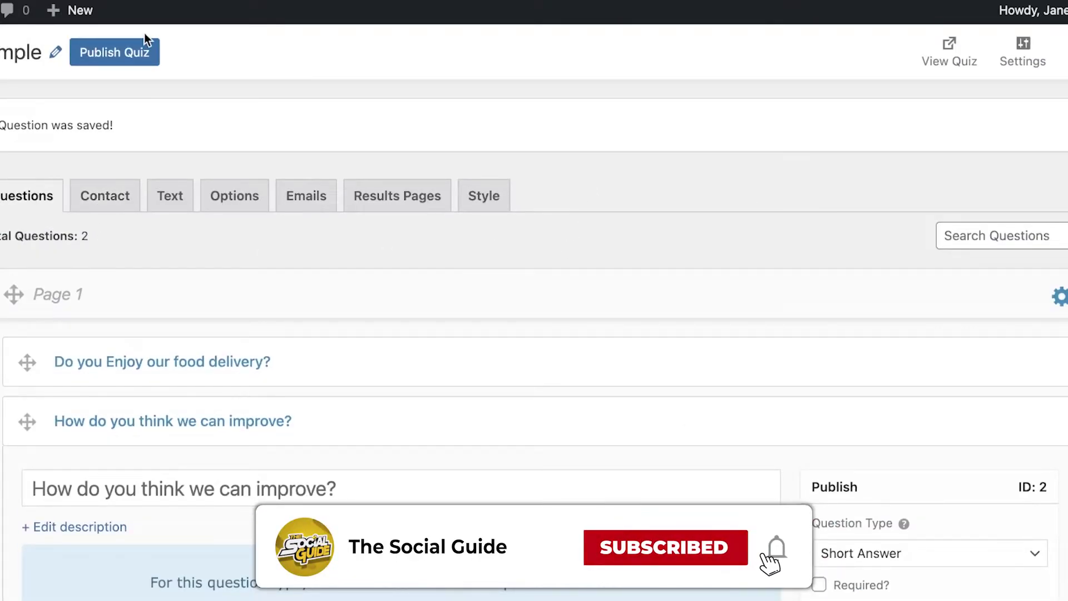
{"action": "left_click", "coordinate": [142, 57]}
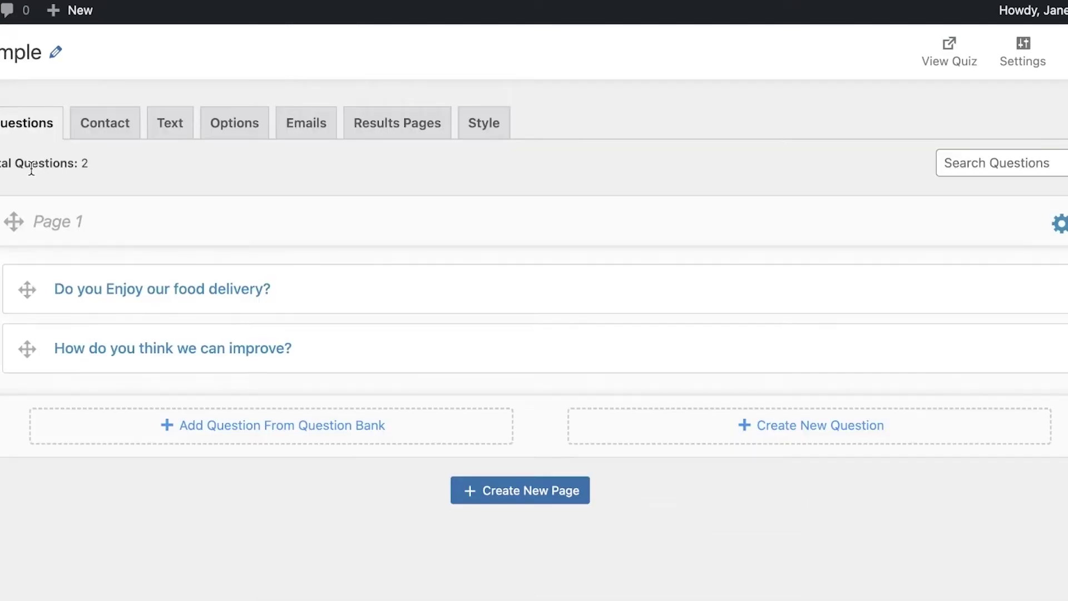
- Look through the Contact and Text tabs, then view the quiz's Options tab
{"action": "left_click", "coordinate": [122, 127]}
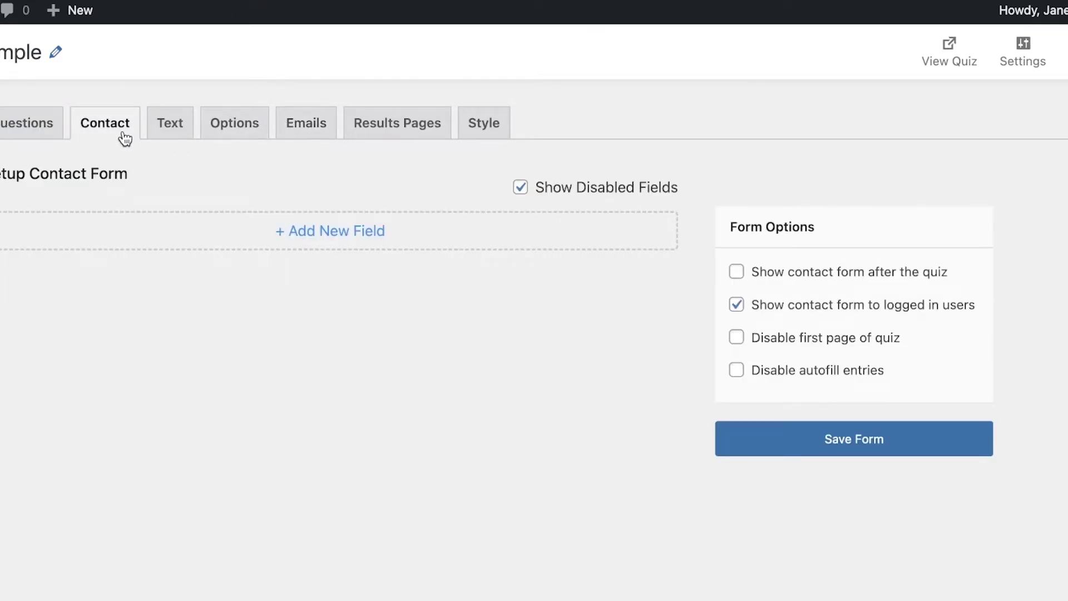
{"action": "left_click", "coordinate": [156, 127]}
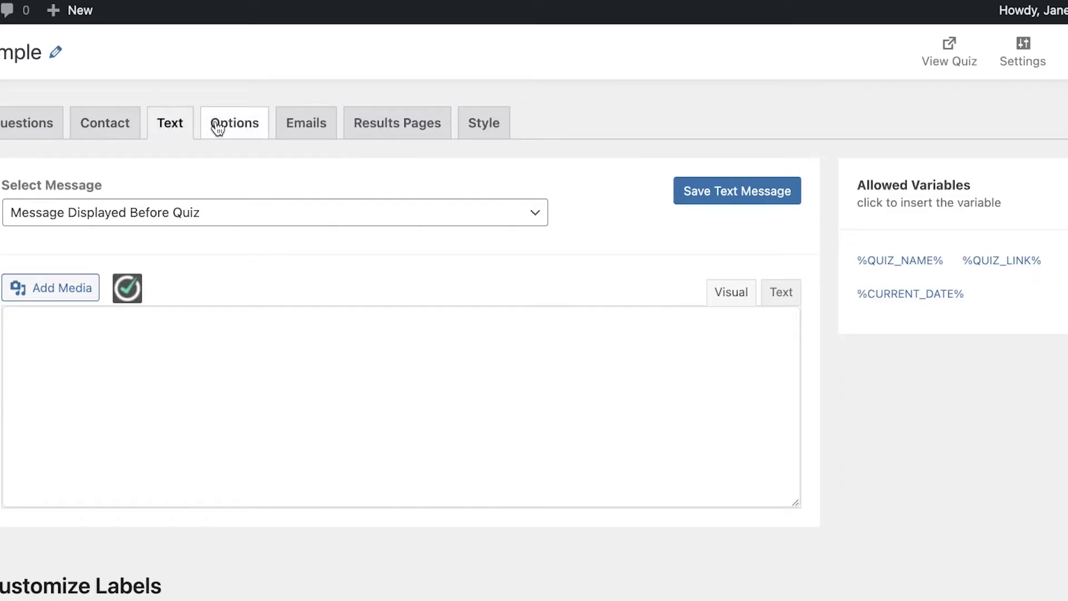
{"action": "left_click", "coordinate": [217, 126]}
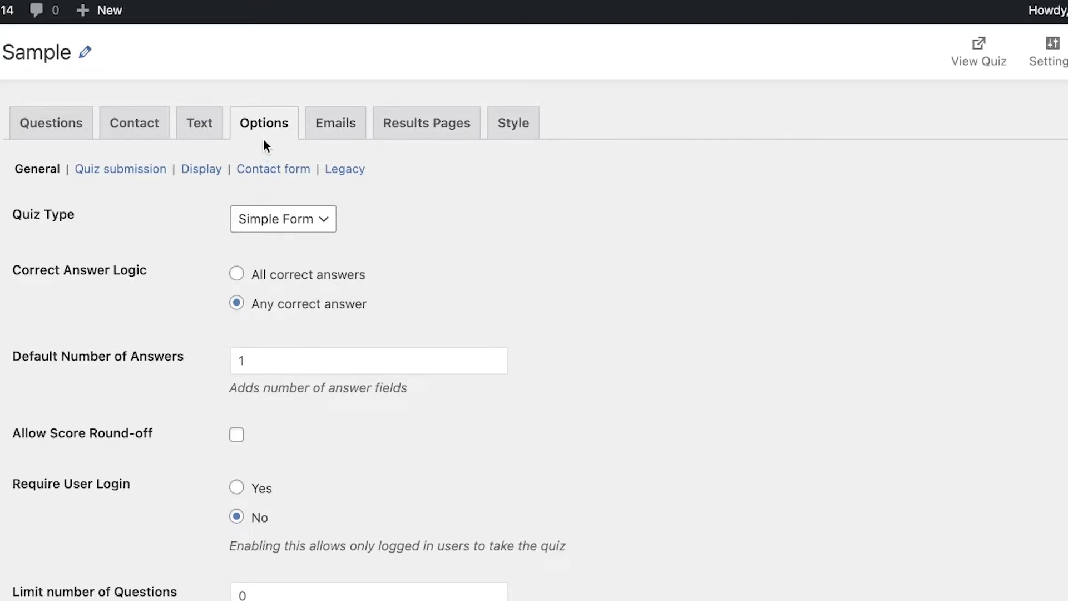
- Select 'All correct answers' and enable Allow Score Round-off in the General options
{"action": "scroll", "coordinate": [212, 184], "scroll_direction": "down", "scroll_amount": 1}
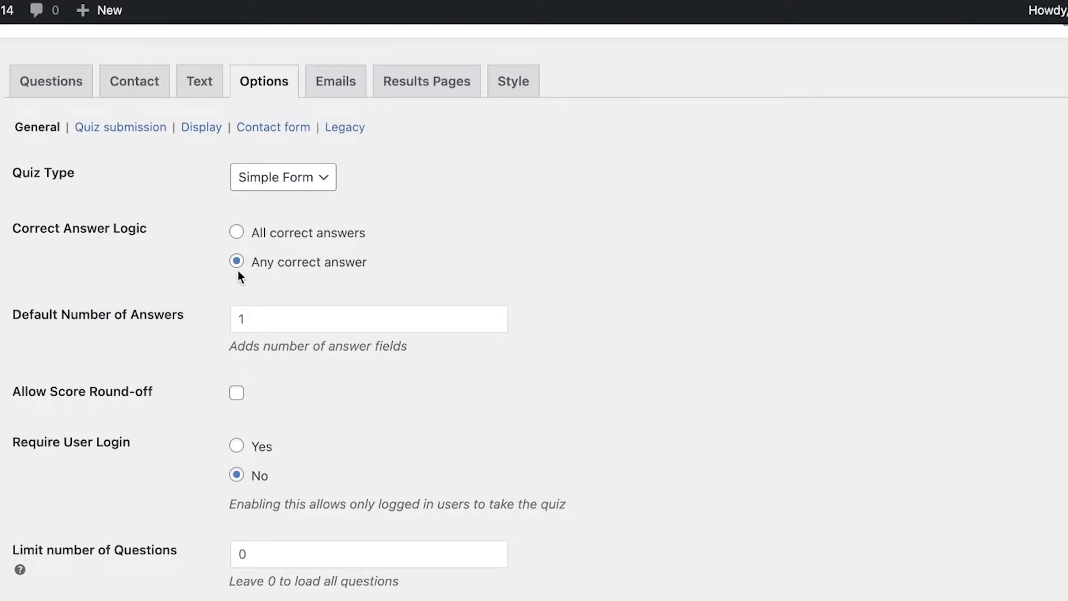
{"action": "left_click", "coordinate": [301, 242]}
{"action": "scroll", "coordinate": [299, 250], "scroll_direction": "down", "scroll_amount": 3}
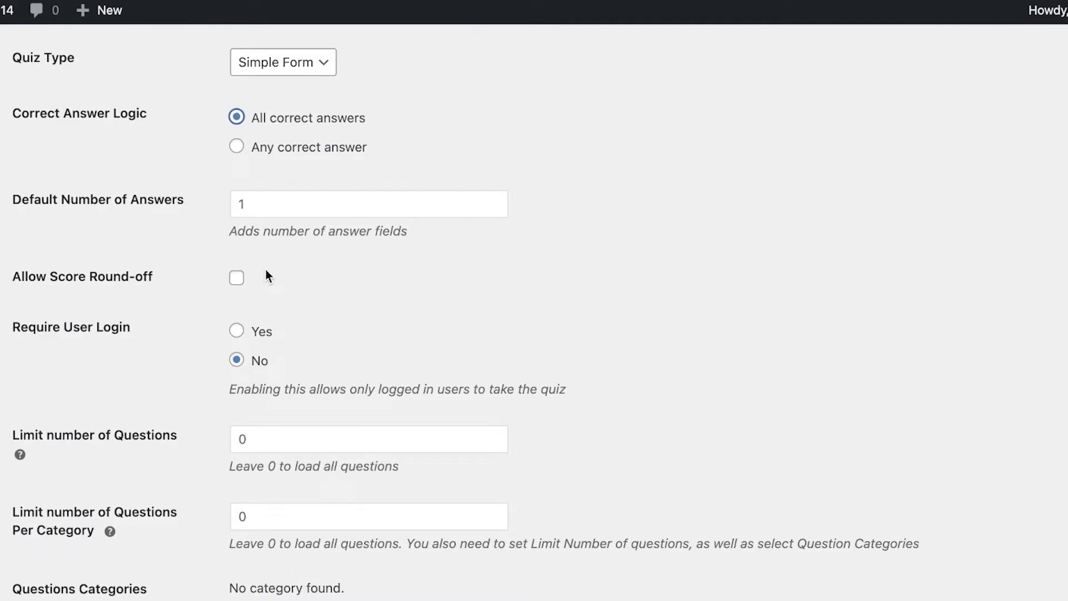
{"action": "scroll", "coordinate": [221, 280], "scroll_direction": "down", "scroll_amount": 15}
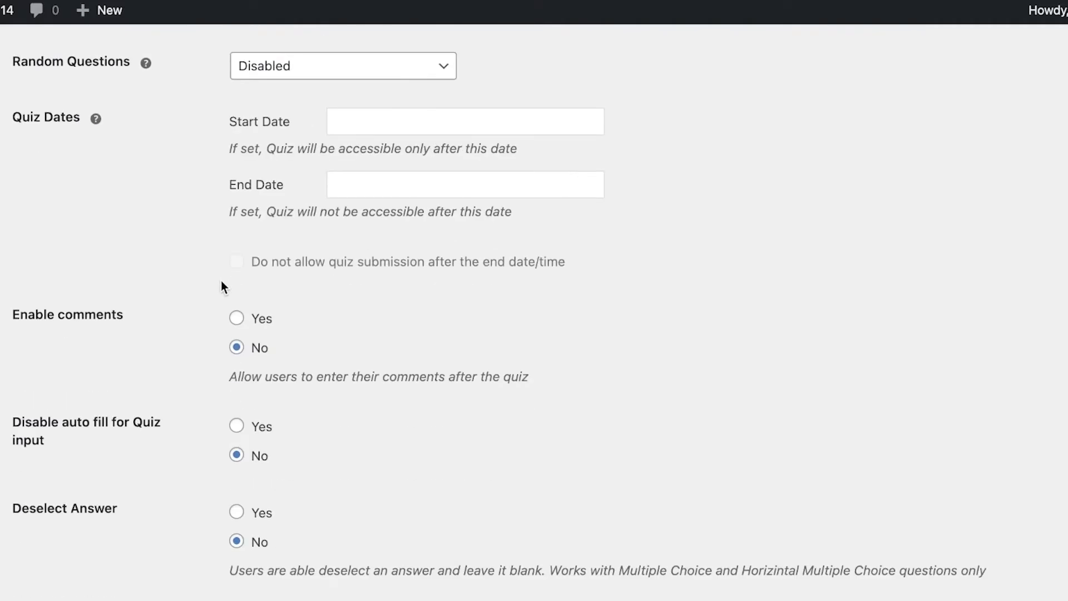
{"action": "scroll", "coordinate": [225, 256], "scroll_direction": "up", "scroll_amount": 11}
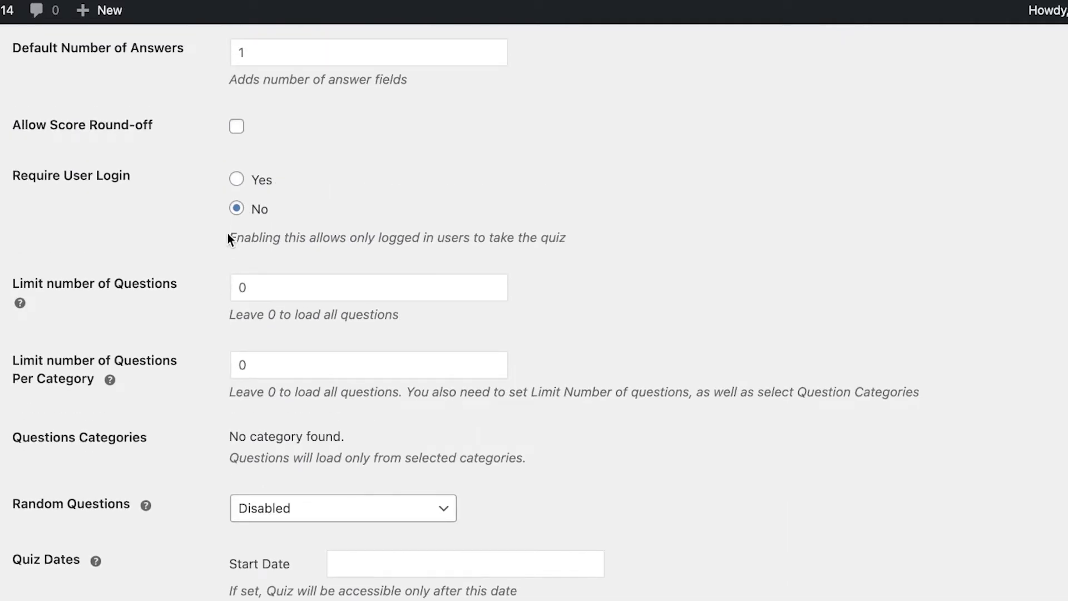
{"action": "left_click", "coordinate": [236, 126]}
{"action": "scroll", "coordinate": [419, 156], "scroll_direction": "down", "scroll_amount": 9}
{"action": "scroll", "coordinate": [410, 172], "scroll_direction": "up", "scroll_amount": 1}
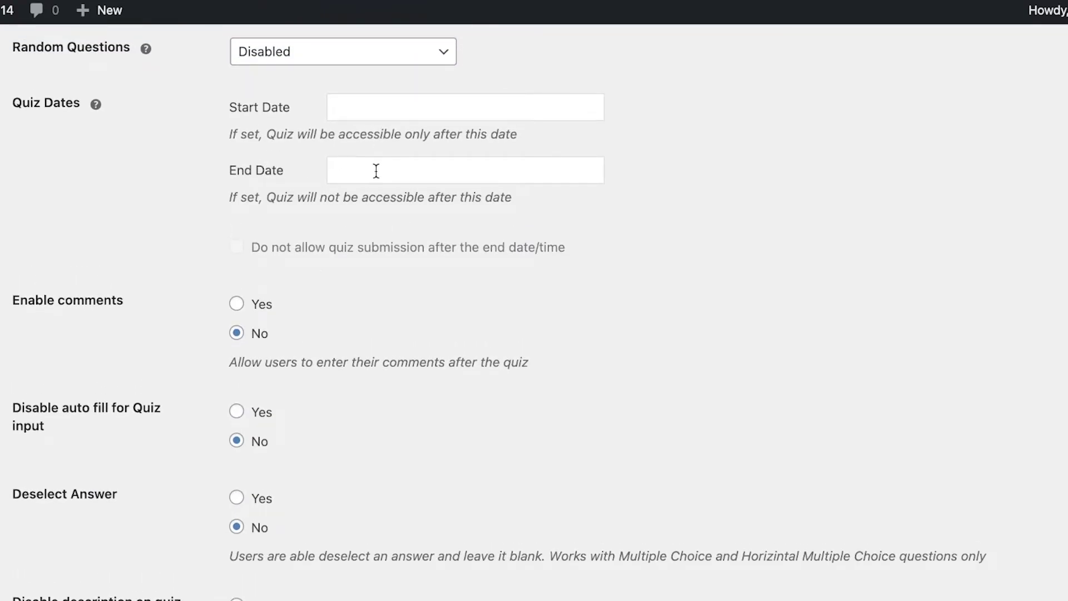
{"action": "scroll", "coordinate": [376, 170], "scroll_direction": "down", "scroll_amount": 6}
{"action": "scroll", "coordinate": [325, 312], "scroll_direction": "up", "scroll_amount": 20}
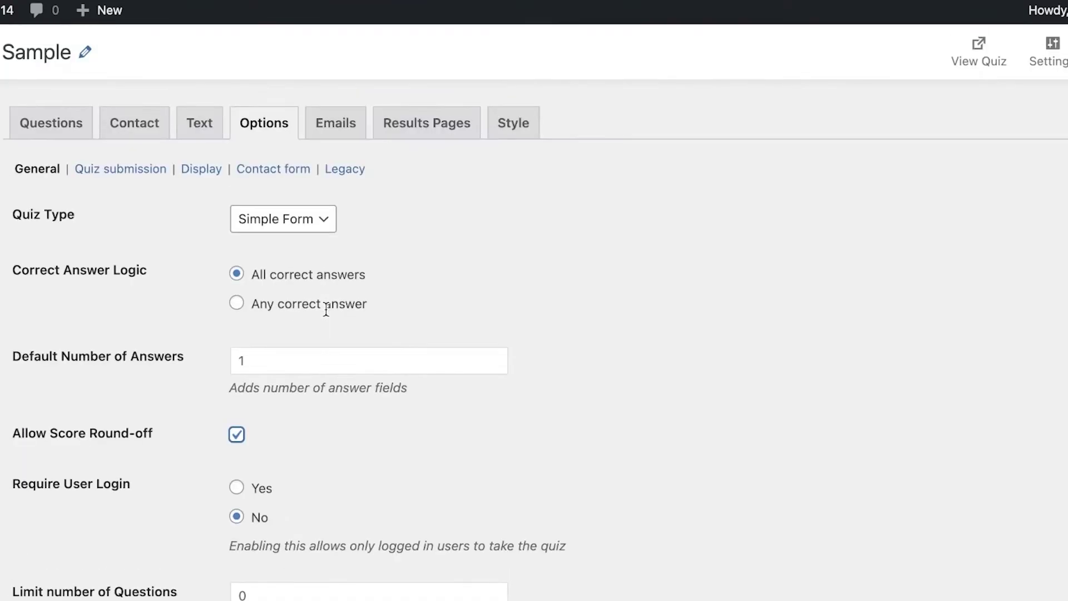
- Under Quiz submission, set Force submit after timer expiry to Yes
{"action": "left_click", "coordinate": [123, 169]}
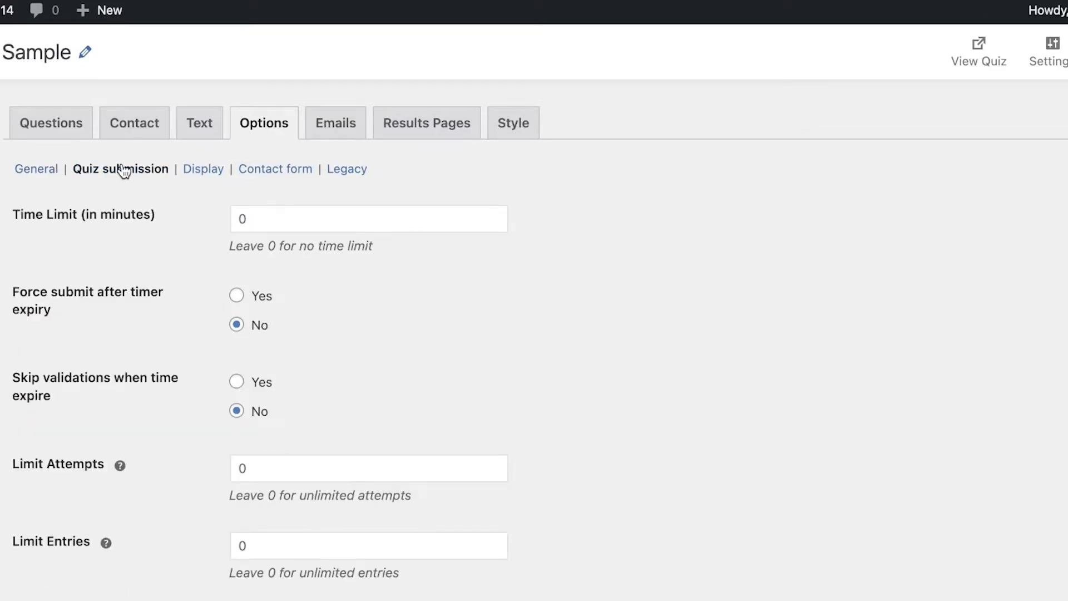
{"action": "double_click", "coordinate": [272, 214]}
{"action": "scroll", "coordinate": [297, 268], "scroll_direction": "down", "scroll_amount": 1}
{"action": "left_click", "coordinate": [298, 266]}
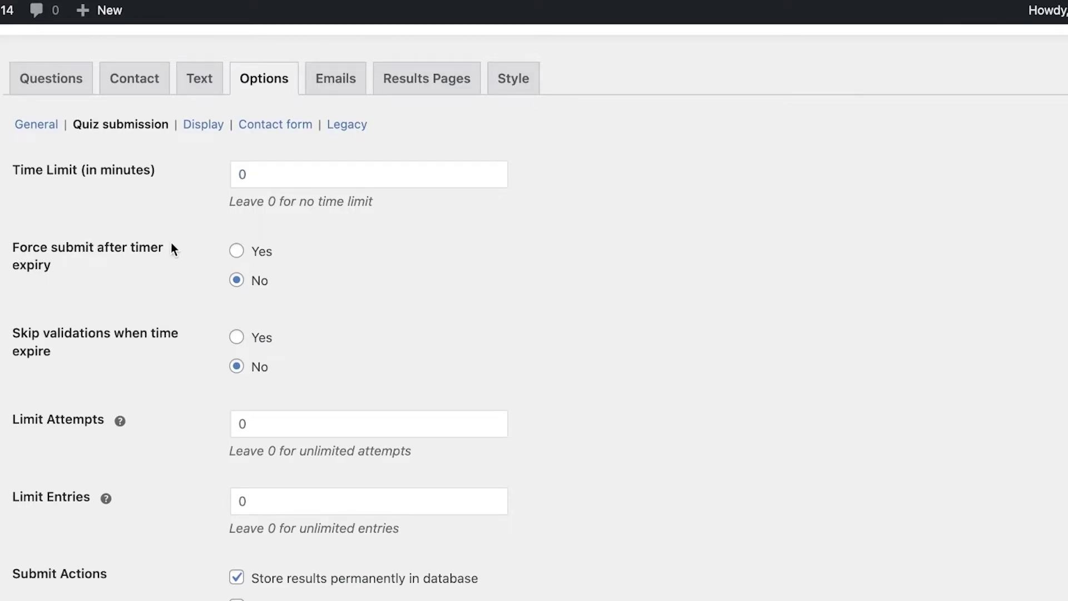
{"action": "left_click", "coordinate": [237, 250]}
{"action": "scroll", "coordinate": [417, 292], "scroll_direction": "down", "scroll_amount": 5}
{"action": "scroll", "coordinate": [297, 187], "scroll_direction": "down", "scroll_amount": 3}
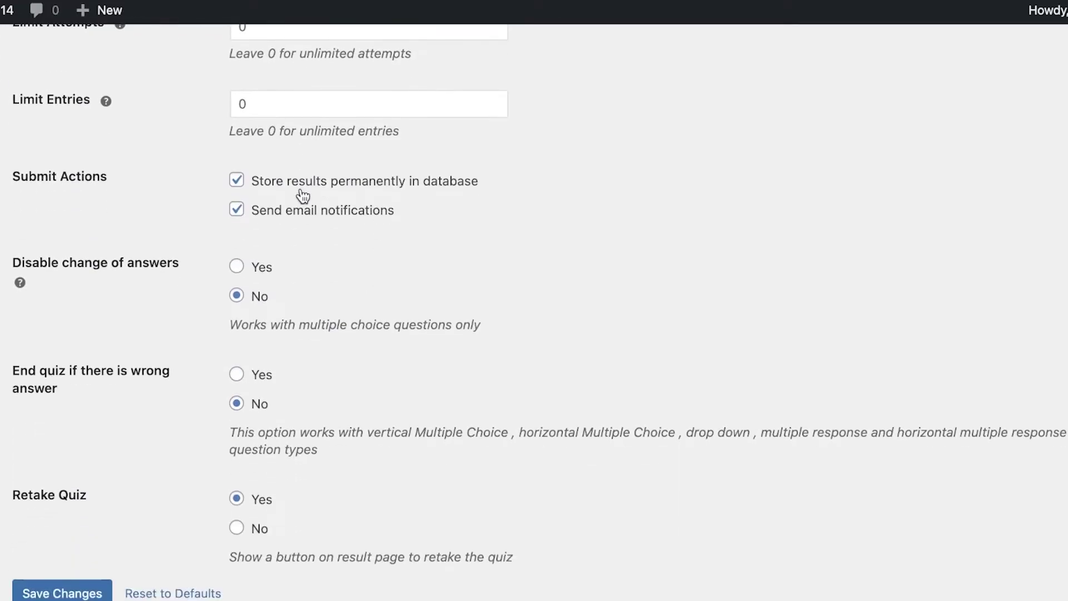
{"action": "scroll", "coordinate": [302, 189], "scroll_direction": "up", "scroll_amount": 8}
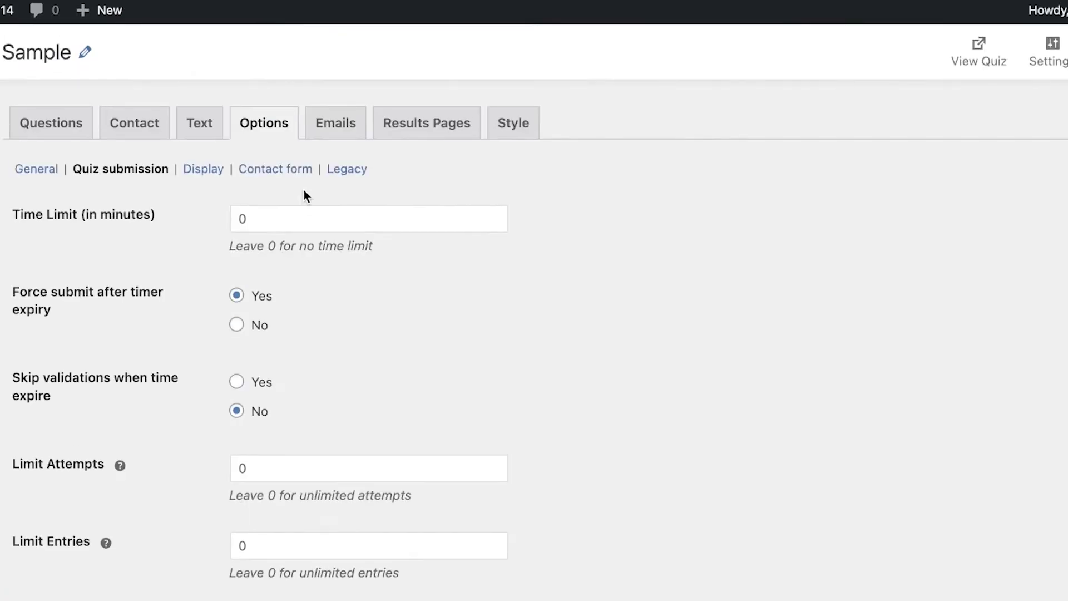
- Open Results Pages and review the default thank-you message with contact and answers variables
{"action": "left_click", "coordinate": [422, 128]}
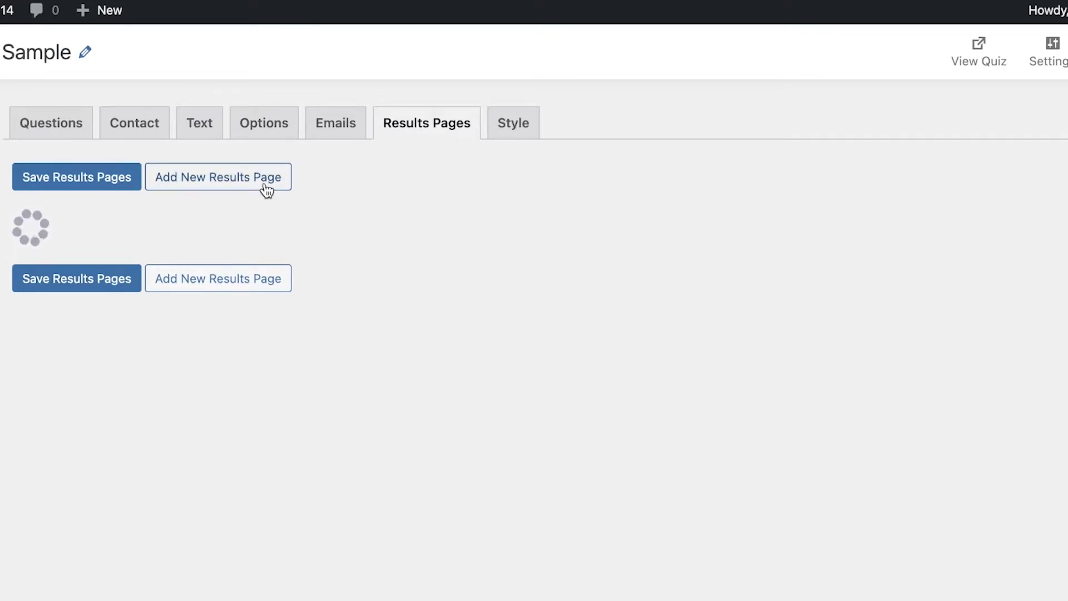
{"action": "scroll", "coordinate": [577, 222], "scroll_direction": "down", "scroll_amount": 2}
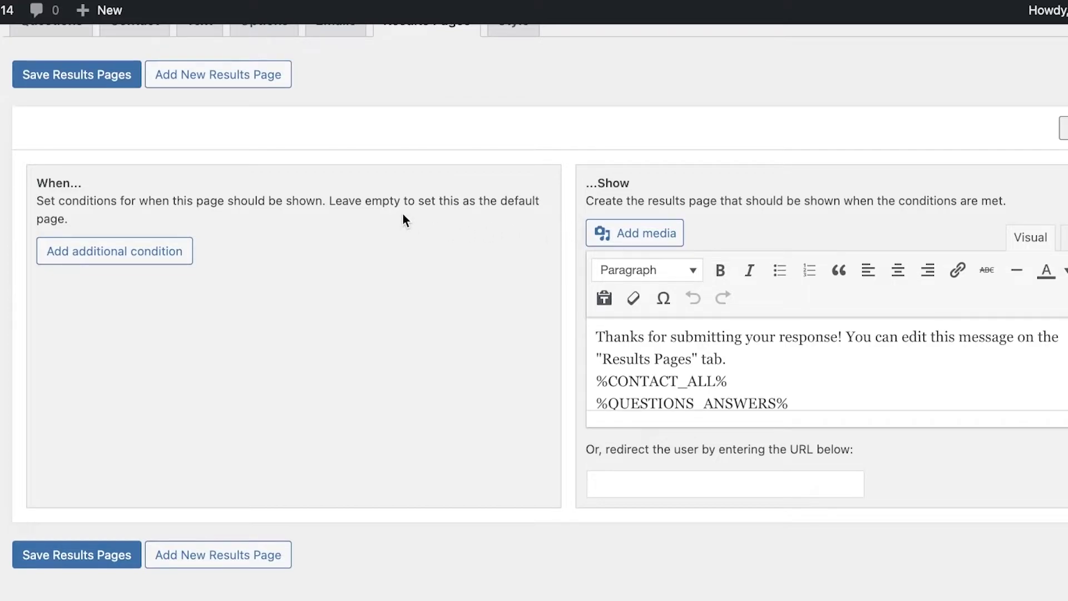
{"action": "scroll", "coordinate": [411, 217], "scroll_direction": "up", "scroll_amount": 2}
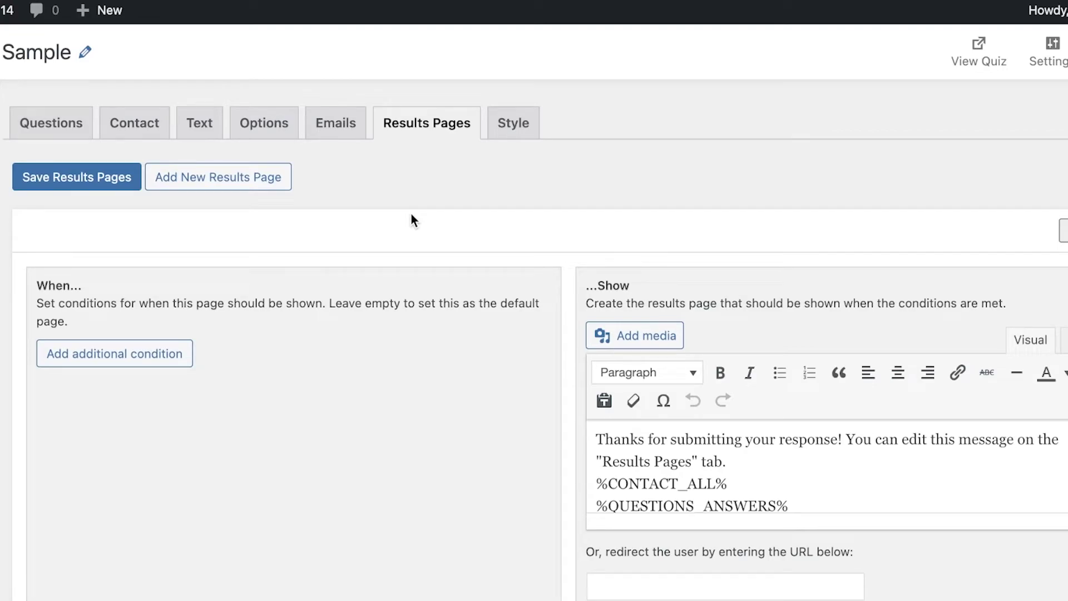
{"action": "scroll", "coordinate": [412, 215], "scroll_direction": "down", "scroll_amount": 2}
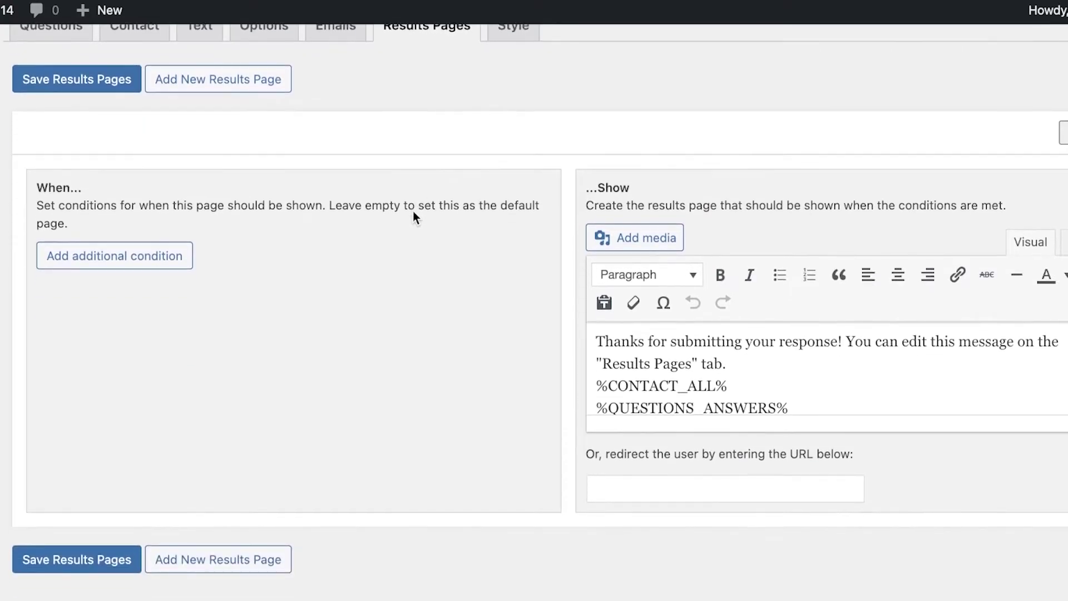
{"action": "scroll", "coordinate": [413, 214], "scroll_direction": "up", "scroll_amount": 2}
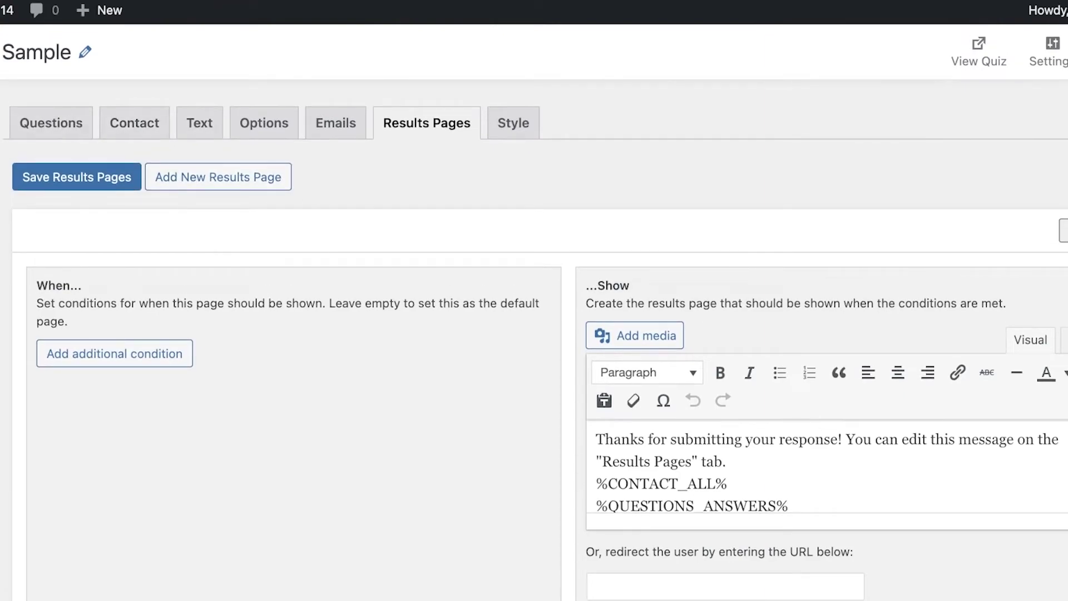
{"action": "scroll", "coordinate": [56, 278], "scroll_direction": "down", "scroll_amount": 2}
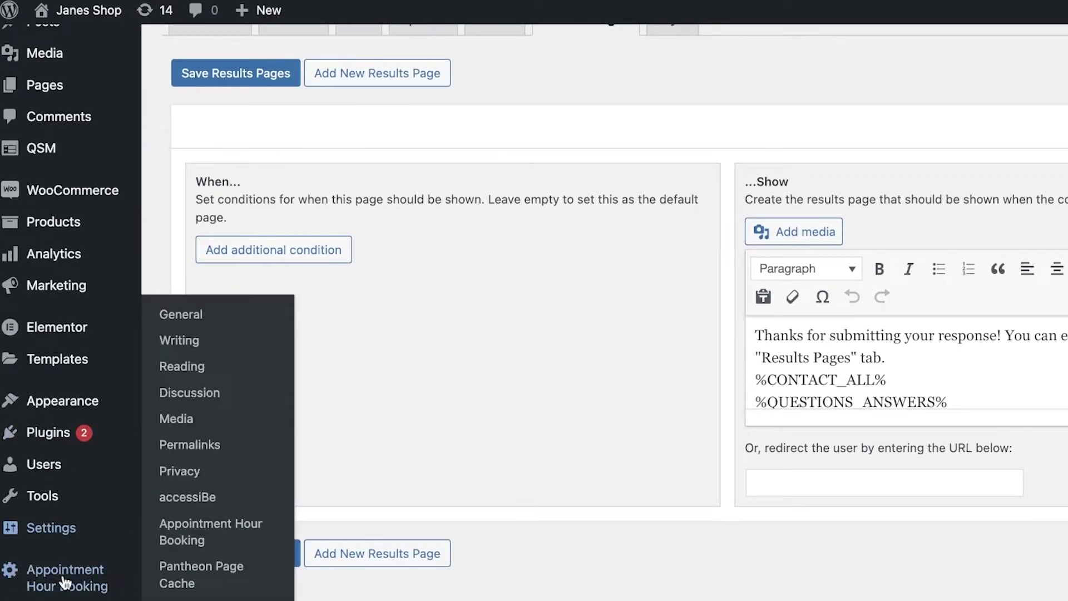
- Go to QSM's Quizzes & Surveys list to confirm the Sample quiz has 2 questions
{"action": "scroll", "coordinate": [56, 500], "scroll_direction": "up", "scroll_amount": 3}
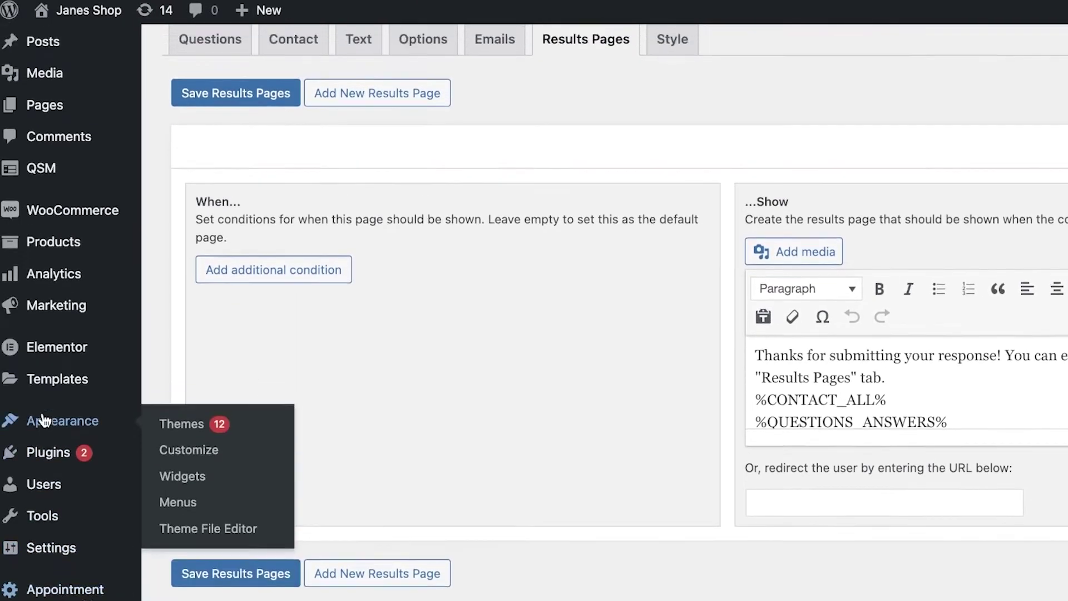
{"action": "mouse_move", "coordinate": [65, 258]}
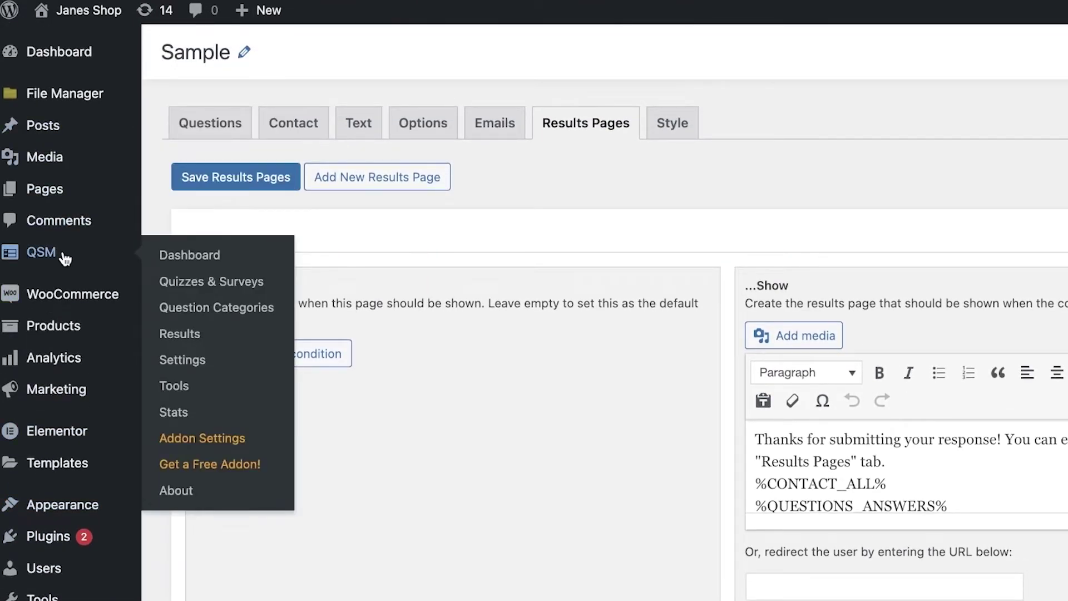
{"action": "left_click", "coordinate": [65, 259]}
{"action": "scroll", "coordinate": [67, 262], "scroll_direction": "down", "scroll_amount": 4}
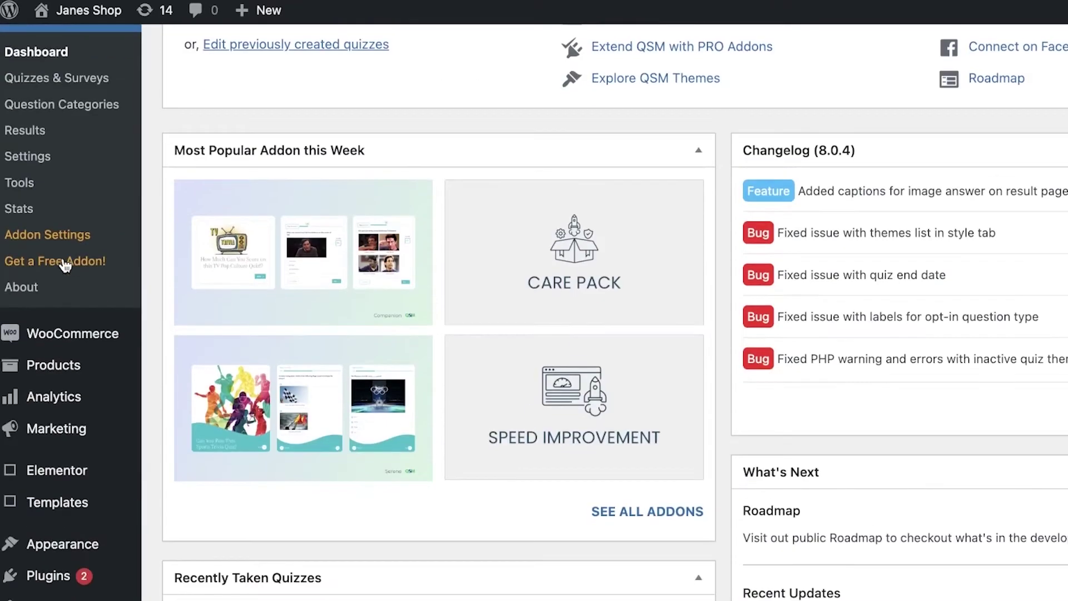
{"action": "scroll", "coordinate": [66, 261], "scroll_direction": "up", "scroll_amount": 4}
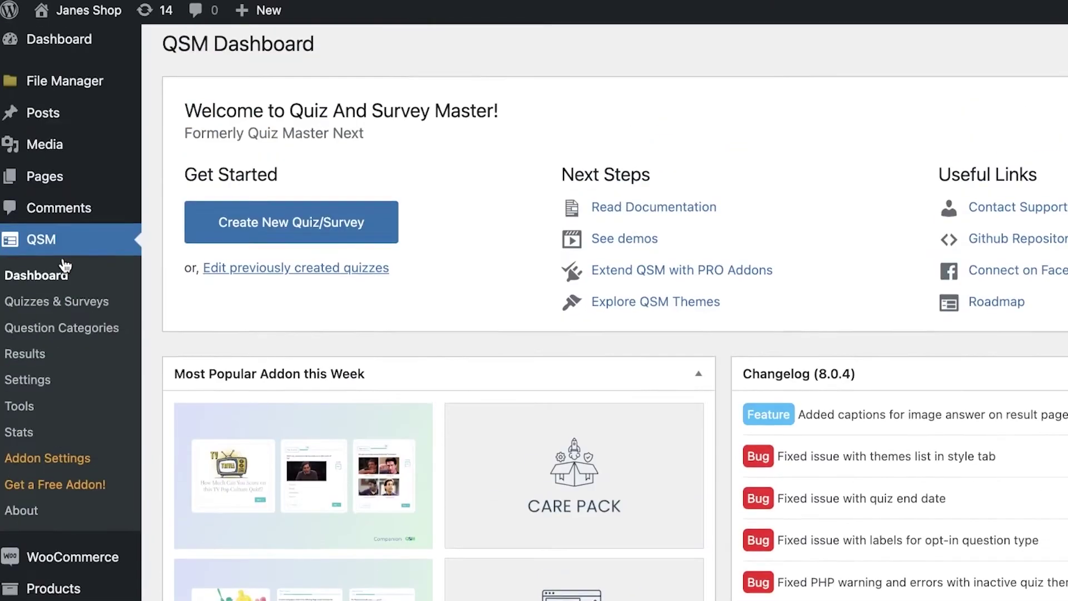
{"action": "left_click", "coordinate": [53, 304]}
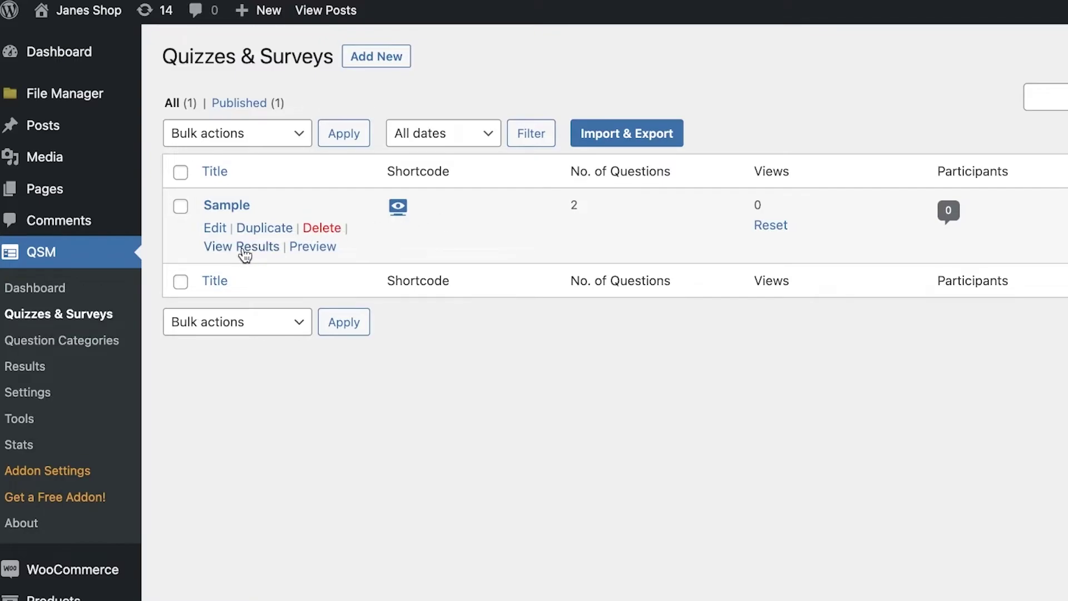
- Glance at Sample's results, then copy its [qsm quiz=1] shortcode from the Shortcode dialog
{"action": "left_click", "coordinate": [245, 247]}
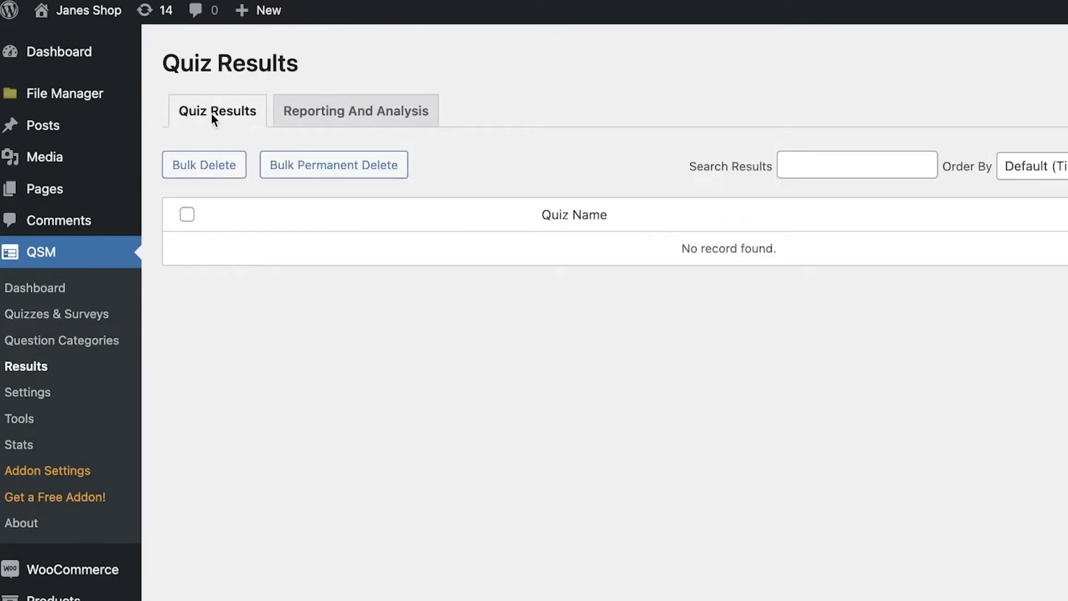
{"action": "key", "text": "alt+Left"}
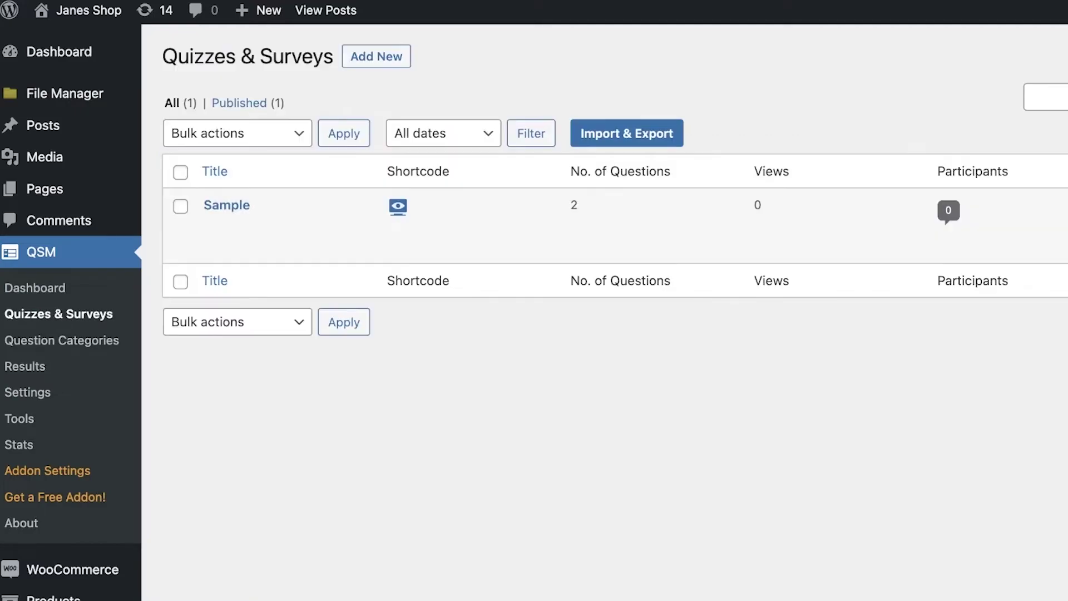
{"action": "left_click", "coordinate": [245, 205]}
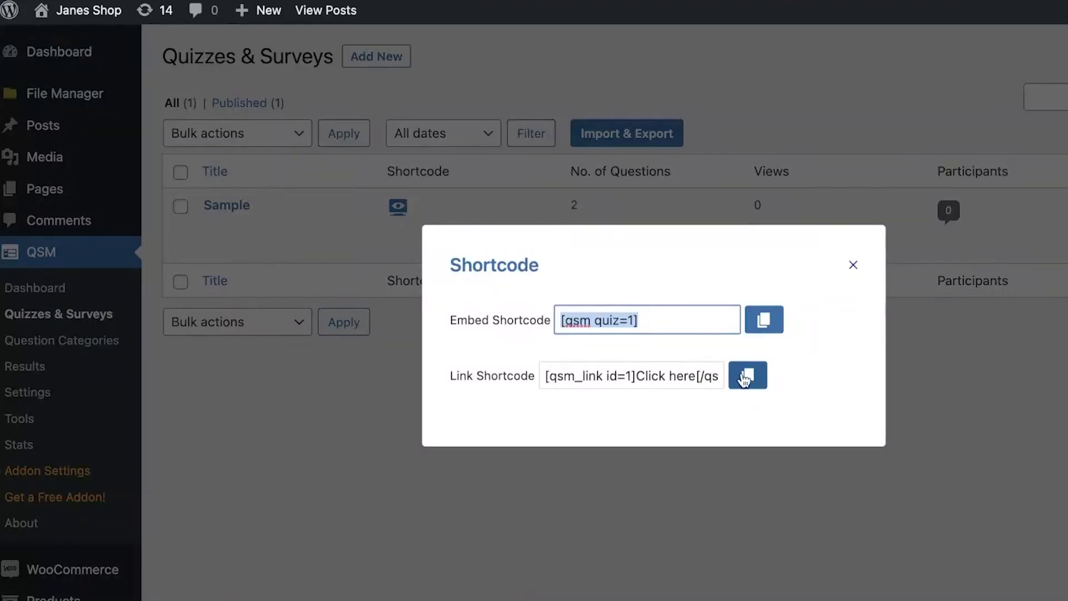
{"action": "left_click", "coordinate": [746, 374]}
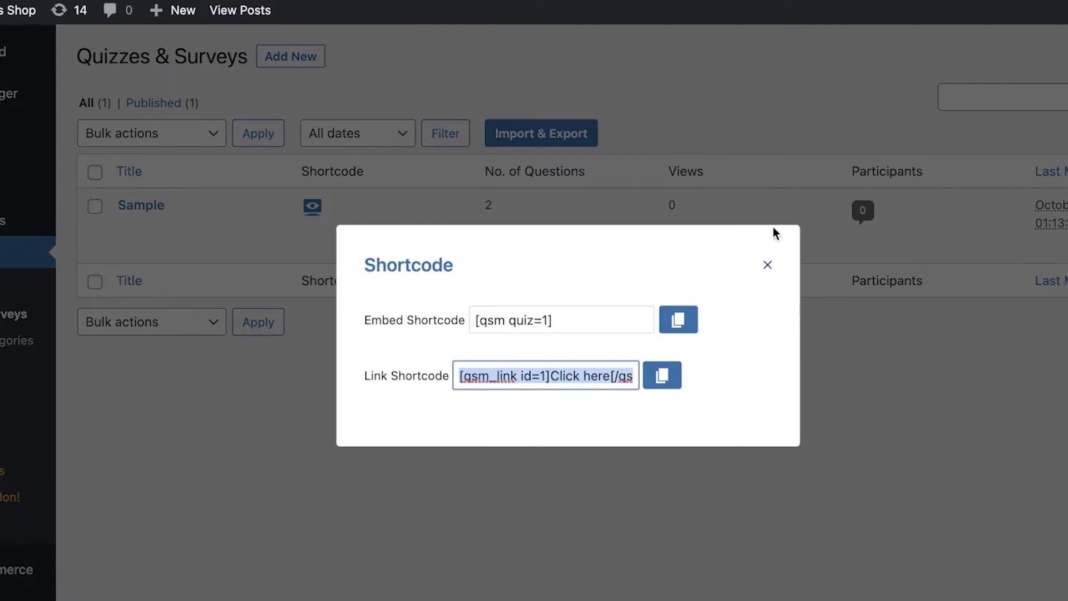
{"action": "left_click", "coordinate": [774, 265]}
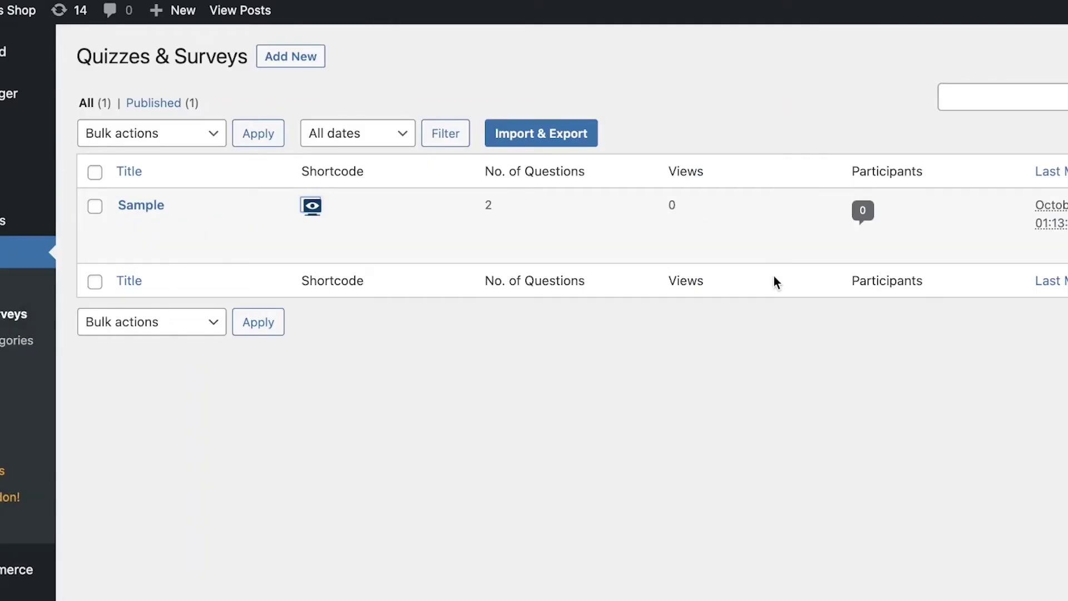